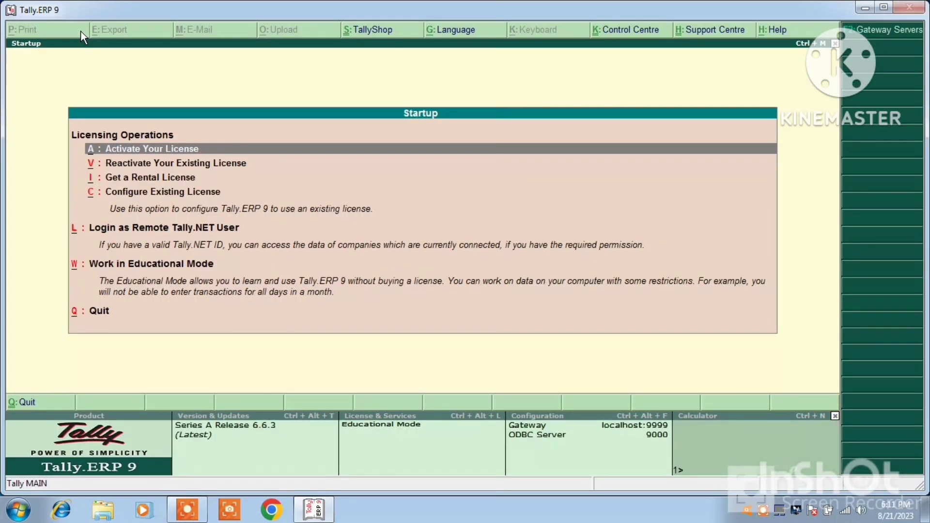
# Start working in Educational Mode and review the company's Stock Summary report.
pyautogui.press('w')
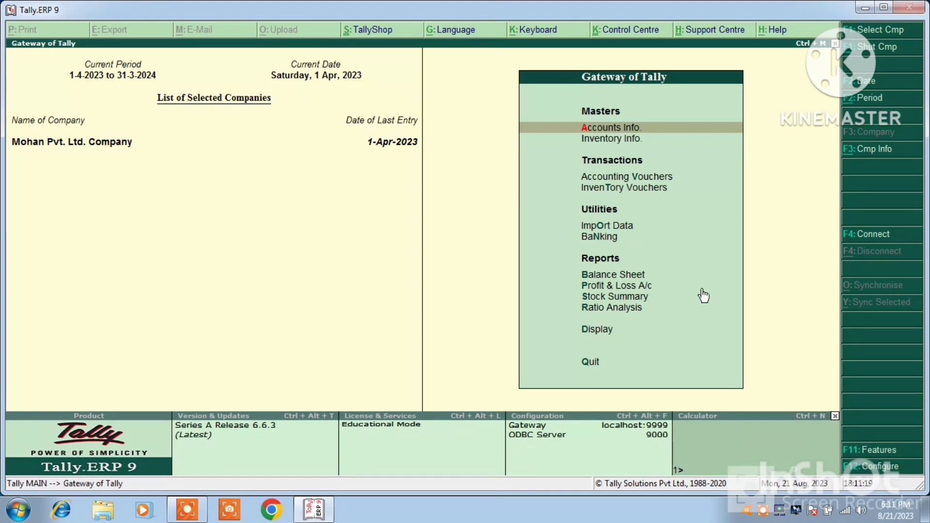
pyautogui.click(640, 298)
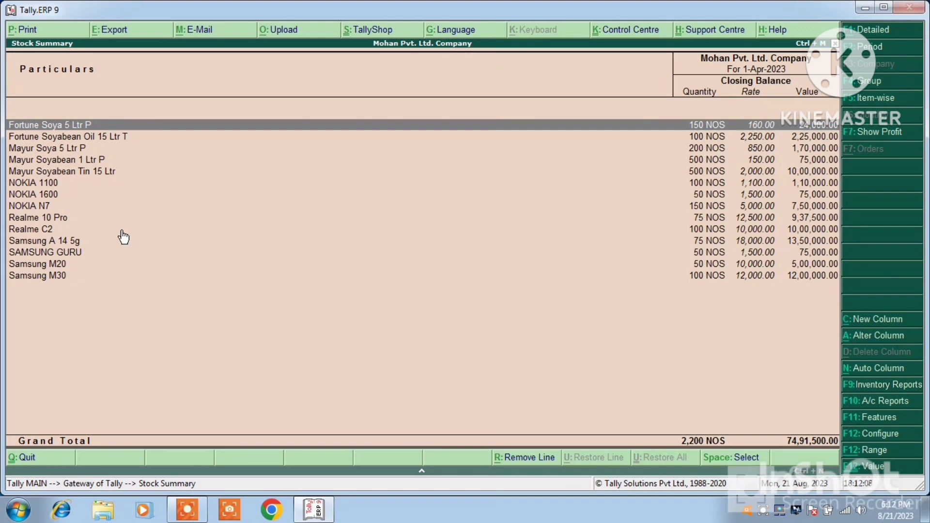
pyautogui.press('Escape')
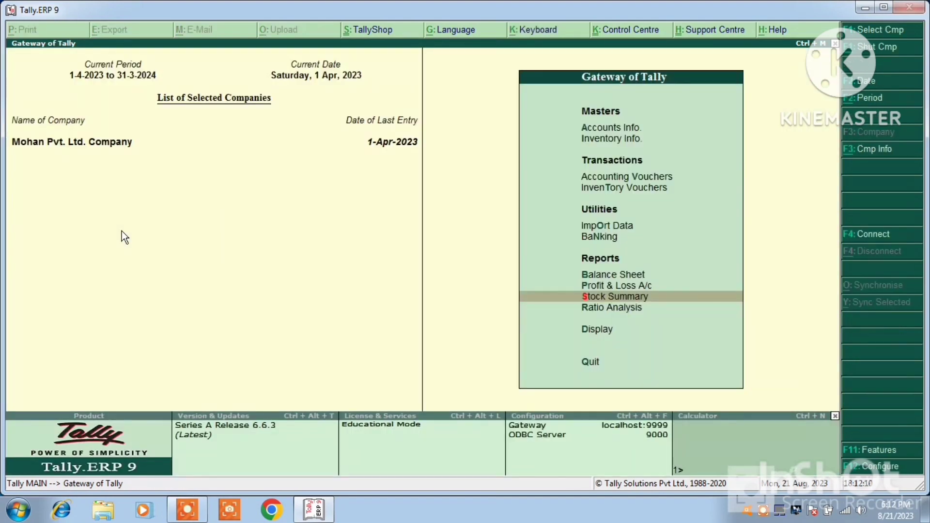
# Open the inventory form for creating a single stock group.
pyautogui.press('Up')
pyautogui.press('Up')
pyautogui.press('Up')
pyautogui.press('Up')
pyautogui.press('Up')
pyautogui.press('Up')
pyautogui.press('Up')
pyautogui.press('Up')
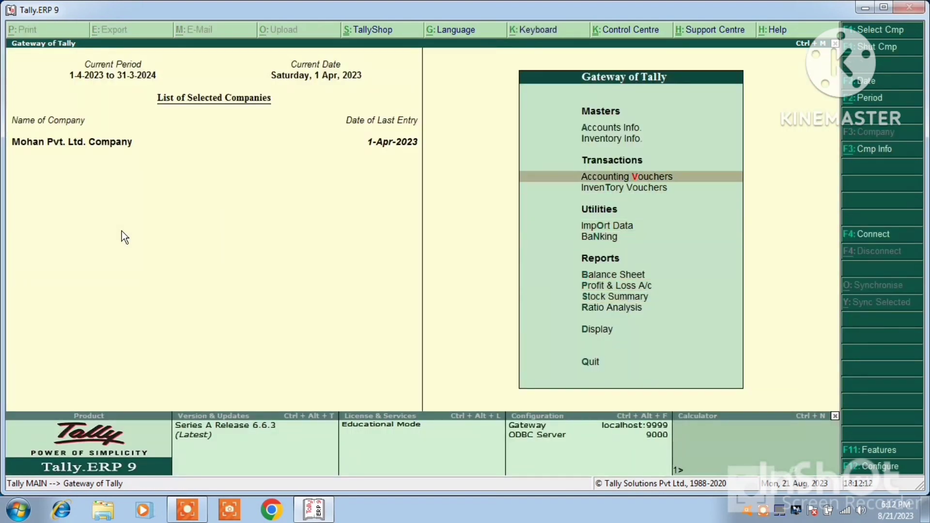
pyautogui.press('Down')
pyautogui.press('Return')
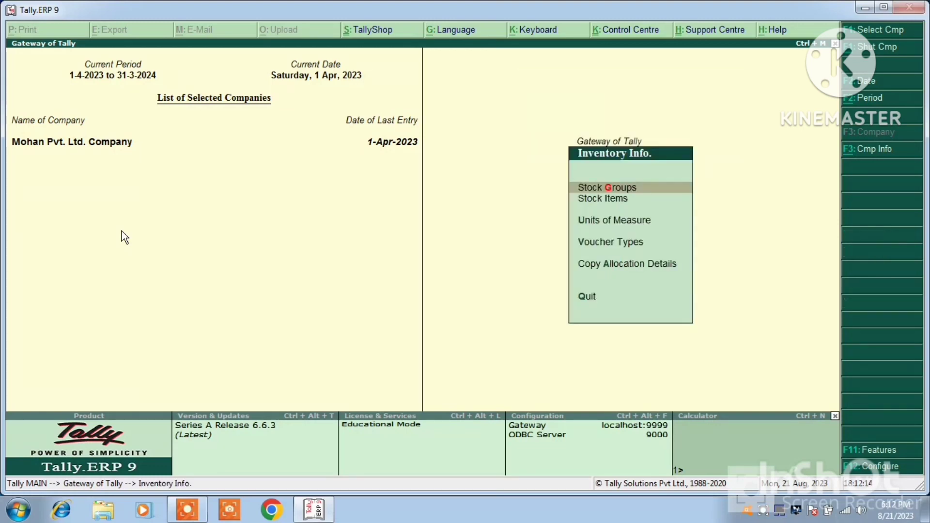
pyautogui.press('Down')
pyautogui.press('Up')
pyautogui.press('Return')
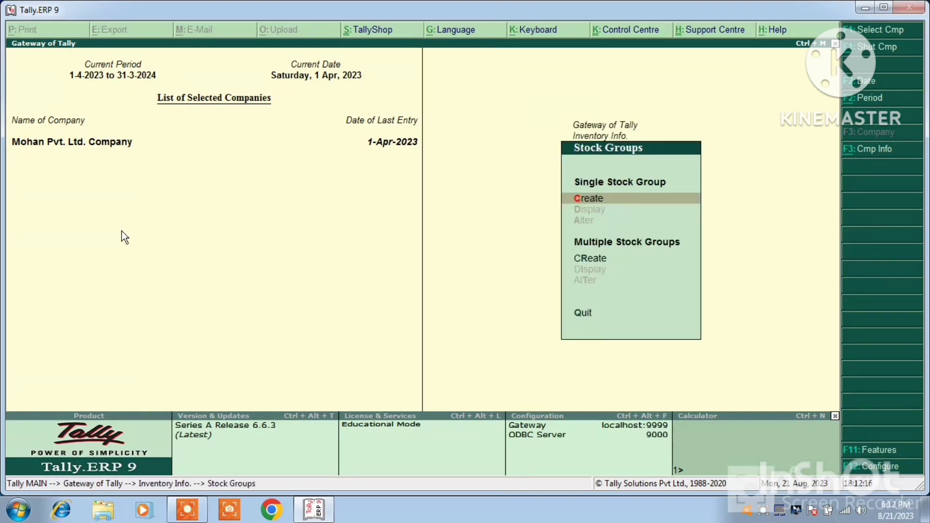
pyautogui.press('Return')
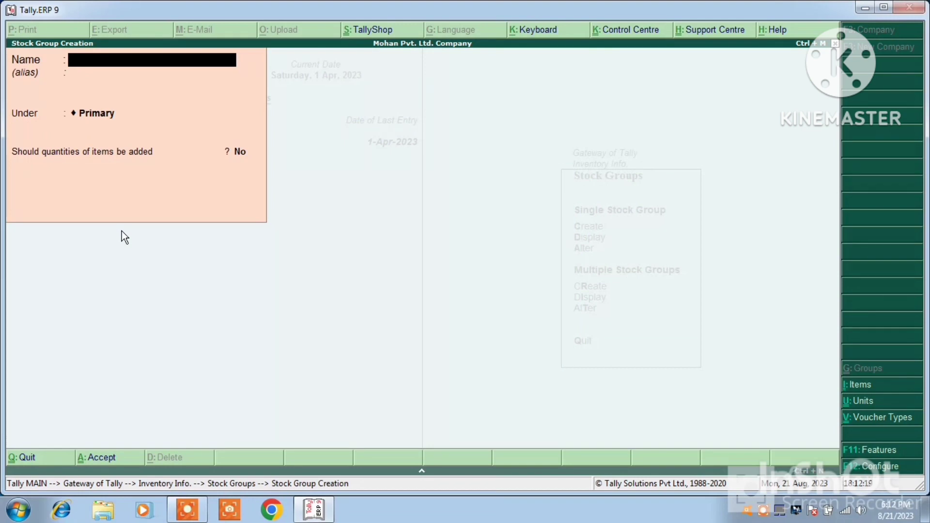
# Create the stock group FORTUNE under Primary, with quantities of items added set to Yes.
pyautogui.write('For')
pyautogui.press('BackSpace')
pyautogui.press('BackSpace')
pyautogui.write('ORTUNE')
pyautogui.press('Return')
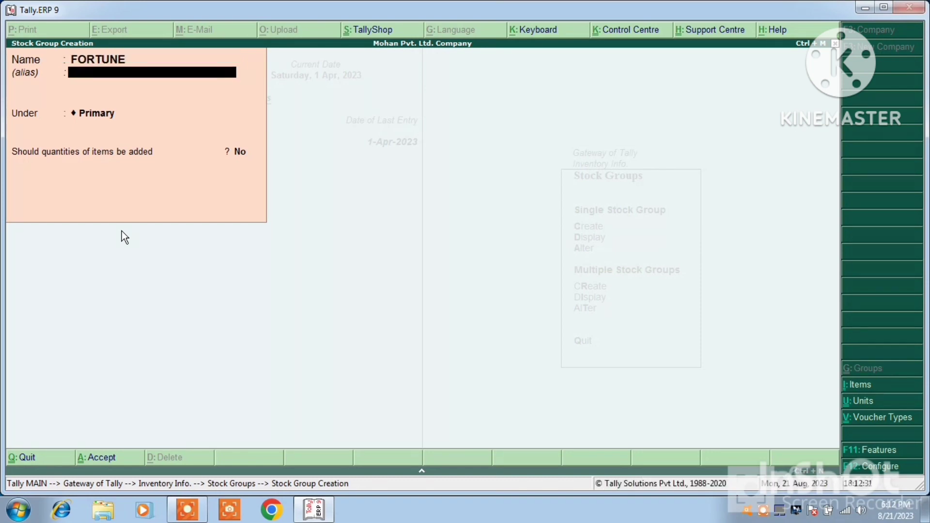
pyautogui.press('Return')
pyautogui.press('Return')
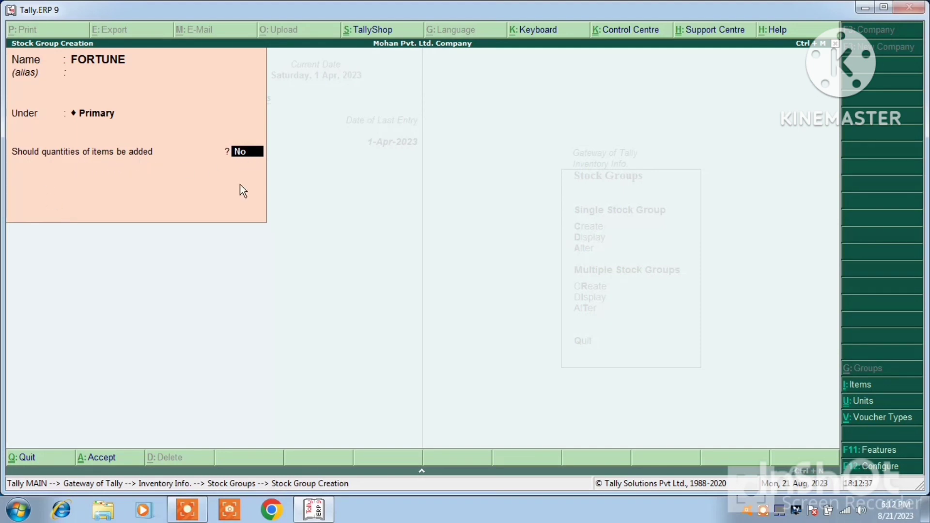
pyautogui.write('y')
pyautogui.press('Return')
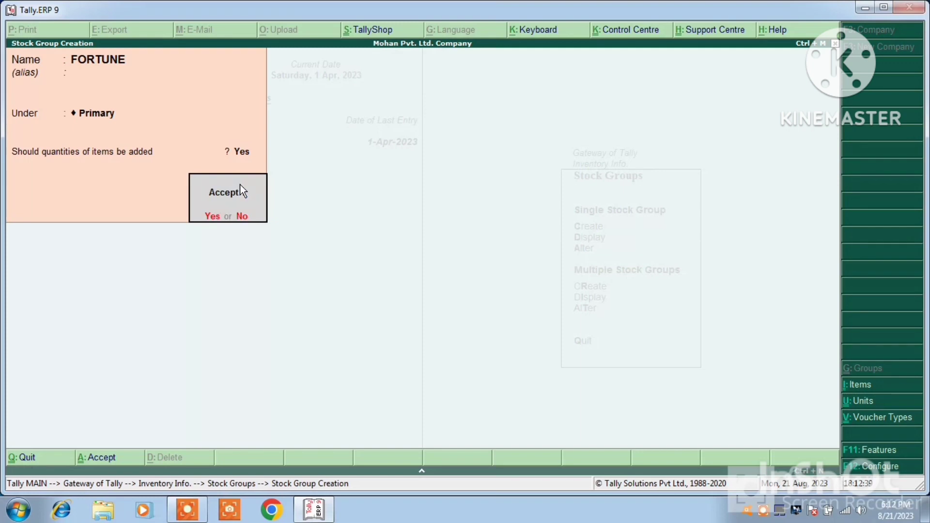
pyautogui.press('y')
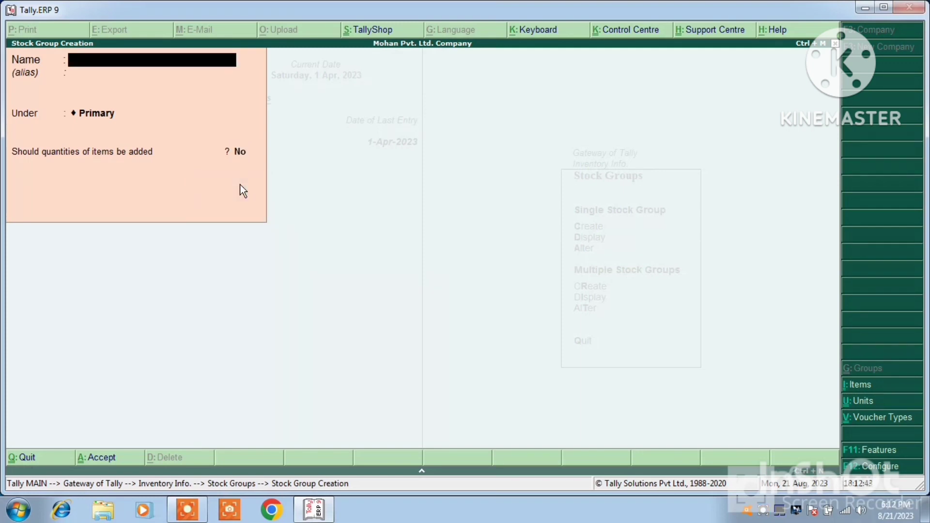
# Create the stock group MAYUR under Primary with item quantities added set to Yes, and leave stock group creation.
pyautogui.write('MAYUR')
pyautogui.press('Return')
pyautogui.press('Return')
pyautogui.press('Return')
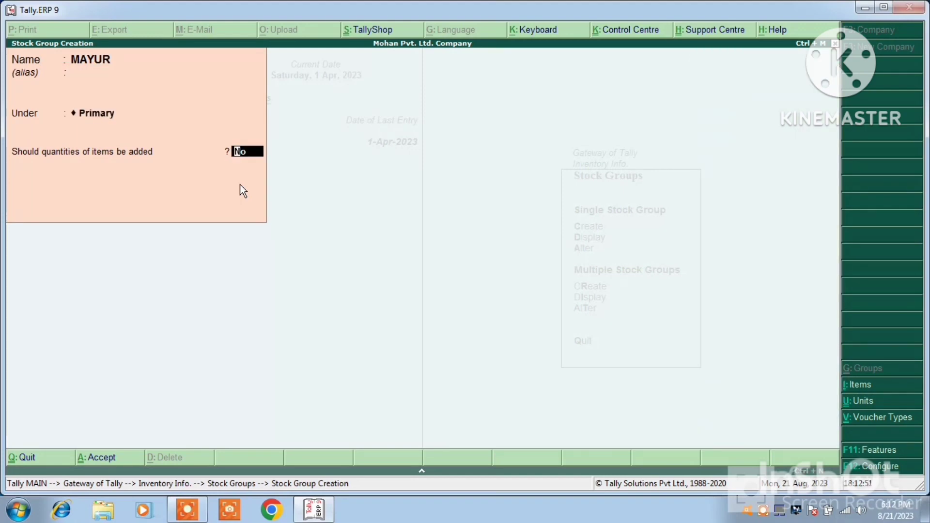
pyautogui.write('Y')
pyautogui.press('Return')
pyautogui.press('Return')
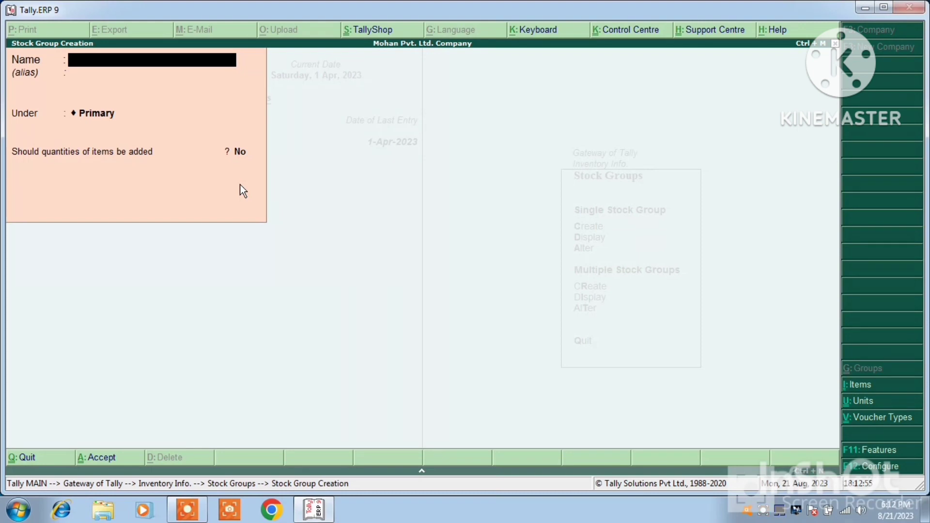
pyautogui.press('Escape')
pyautogui.press('Return')
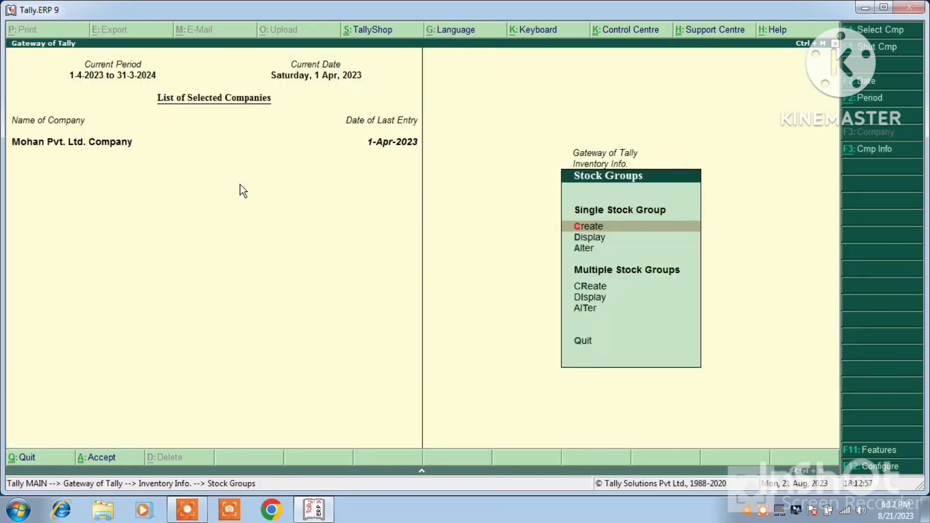
pyautogui.press('Escape')
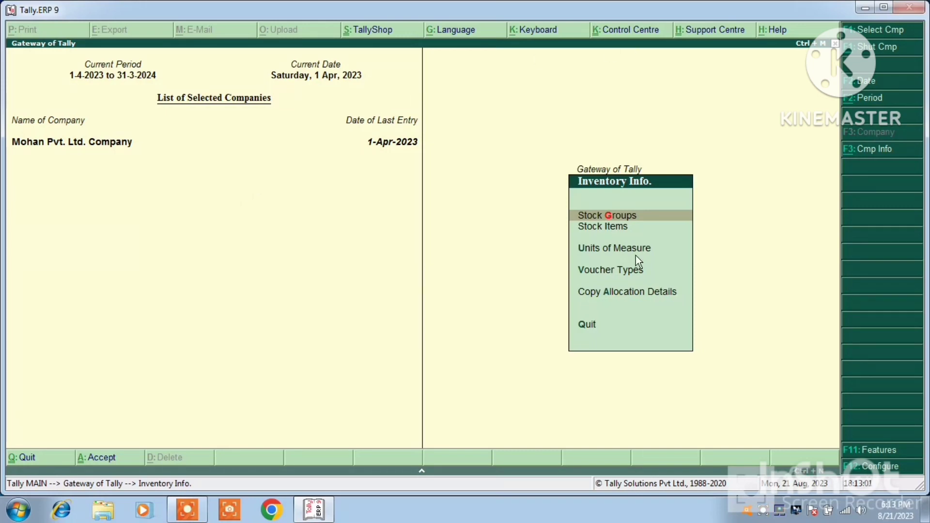
# Alter the stock item Fortune Soya 5 Ltr P to place it under the FORTUNE group, and save it.
pyautogui.click(625, 230)
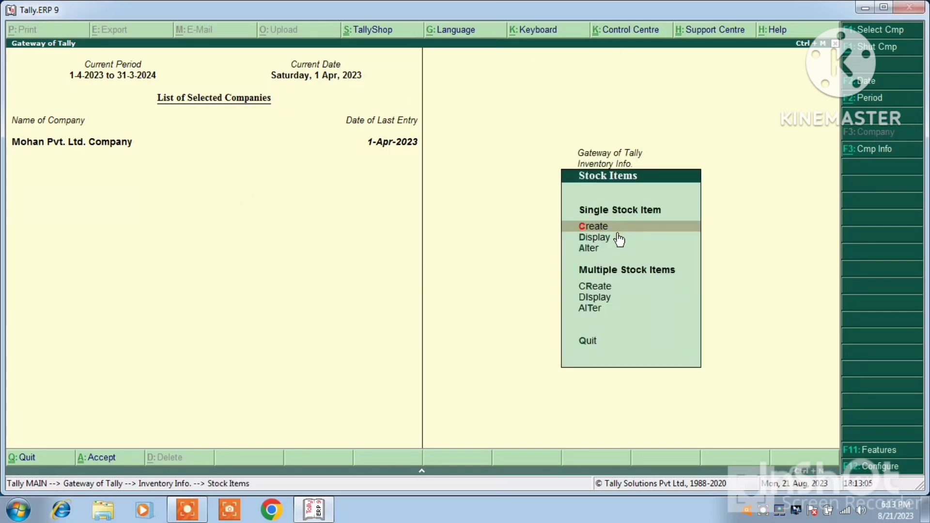
pyautogui.click(588, 249)
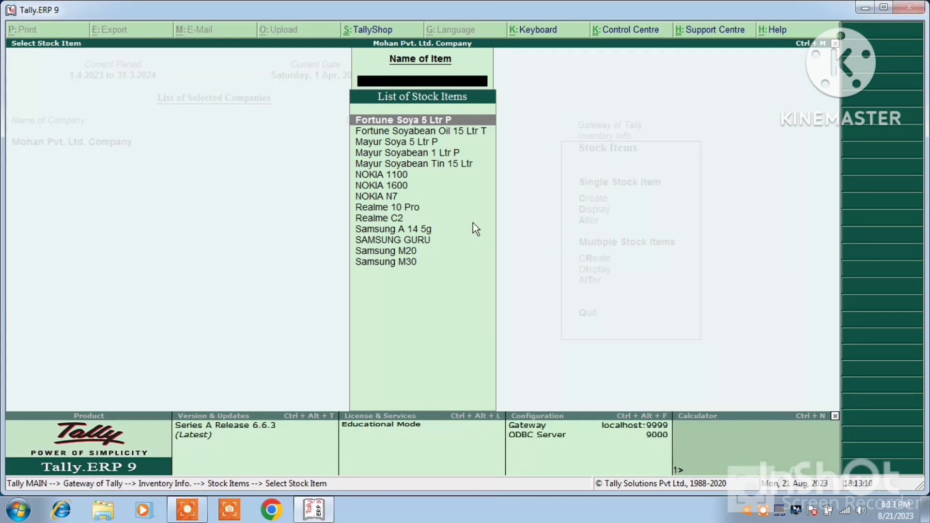
pyautogui.press('Return')
pyautogui.press('Return')
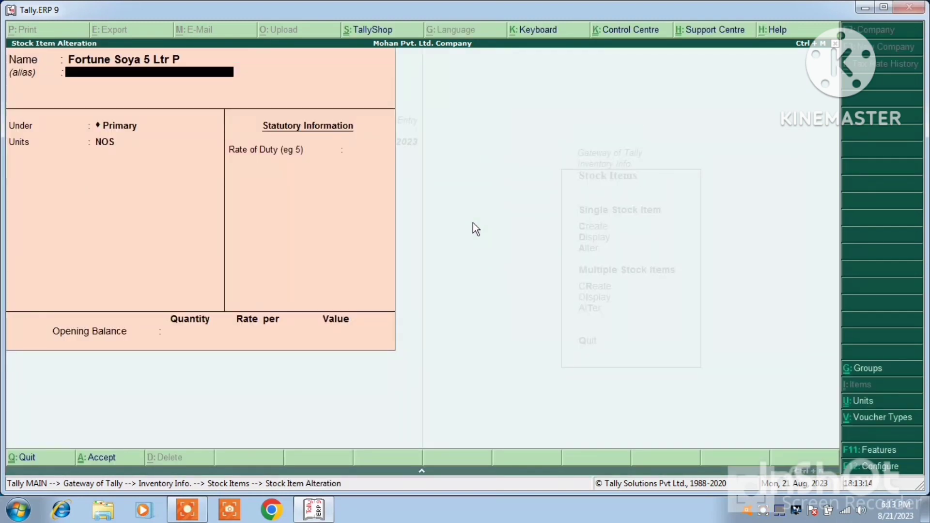
pyautogui.press('Return')
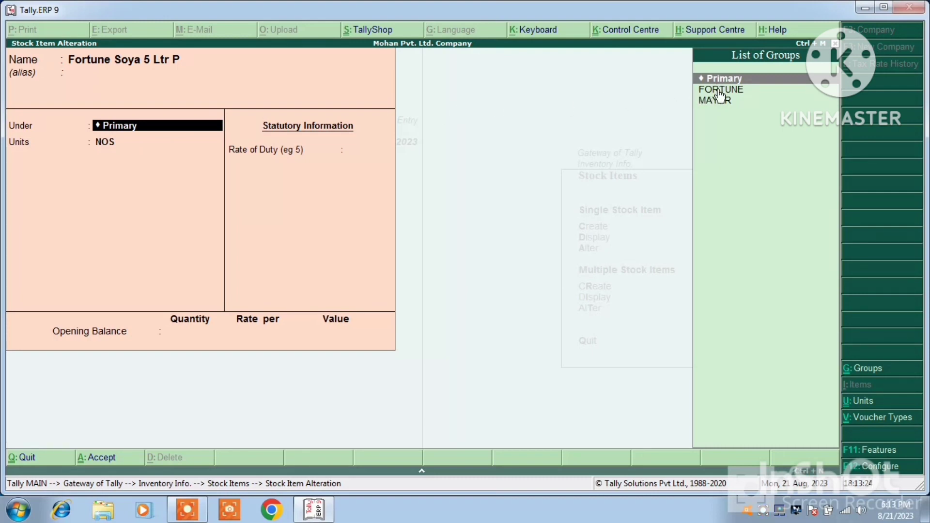
pyautogui.click(736, 92)
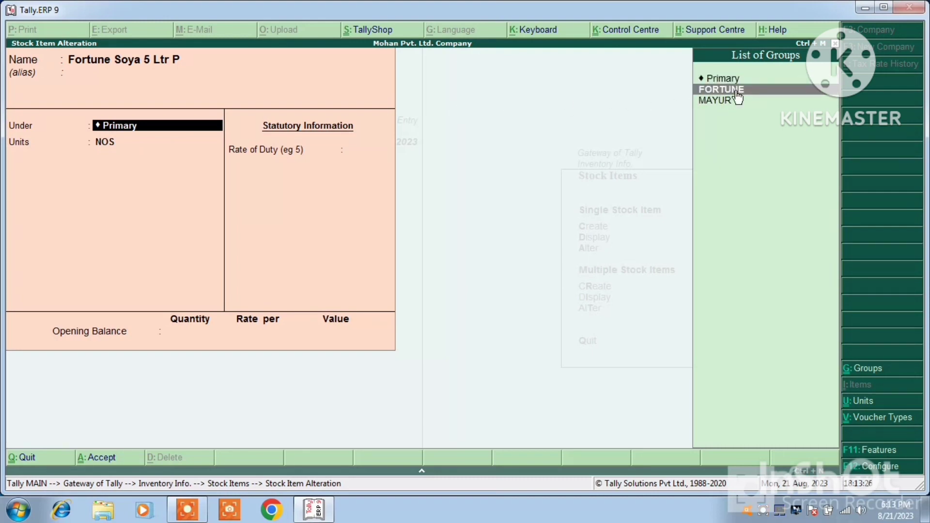
pyautogui.press('Return')
pyautogui.press('Return')
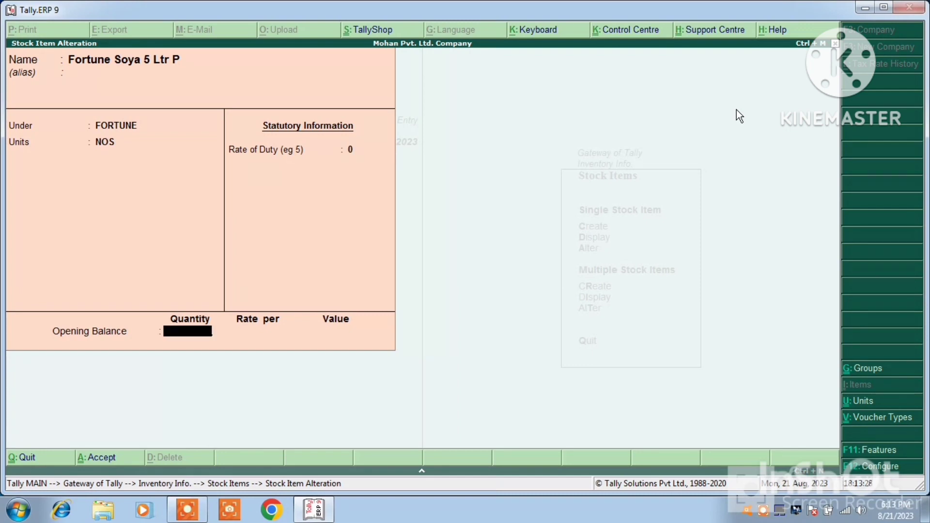
pyautogui.press('Return')
pyautogui.press('Return')
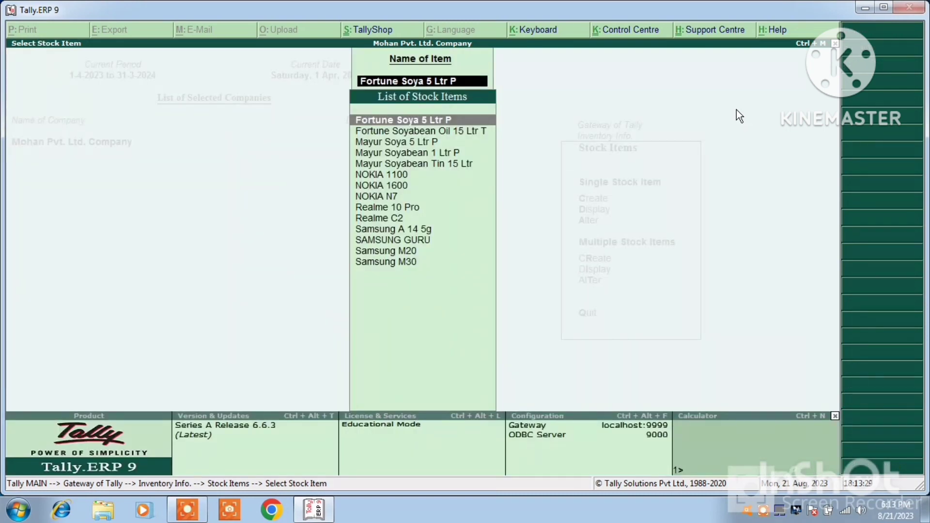
# Alter the stock item Fortune Soyabean Oil 15 Ltr T to place it under the FORTUNE group, and save it.
pyautogui.press('Down')
pyautogui.press('Return')
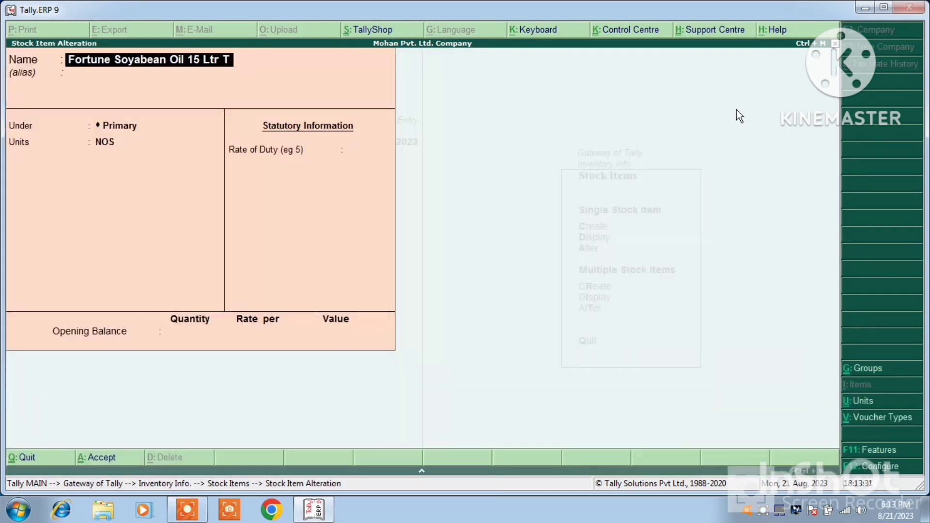
pyautogui.press('Return')
pyautogui.press('Return')
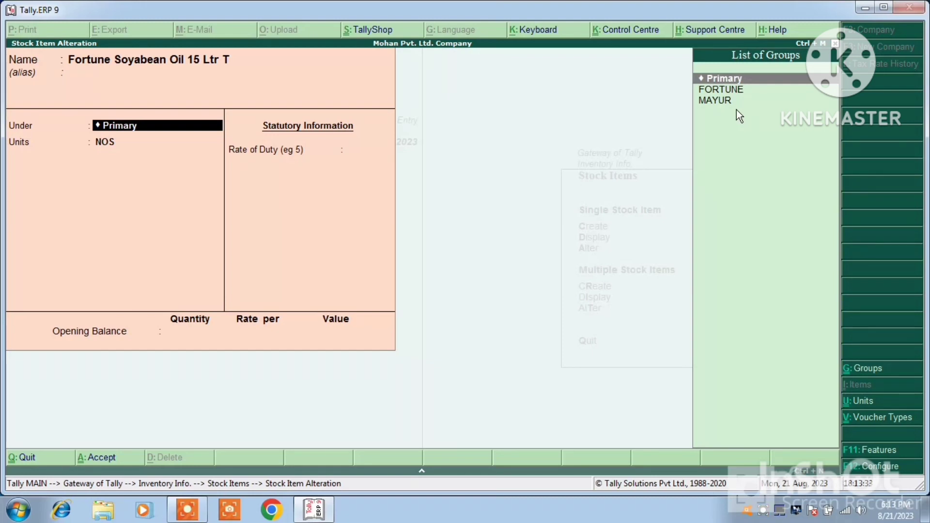
pyautogui.press('Down')
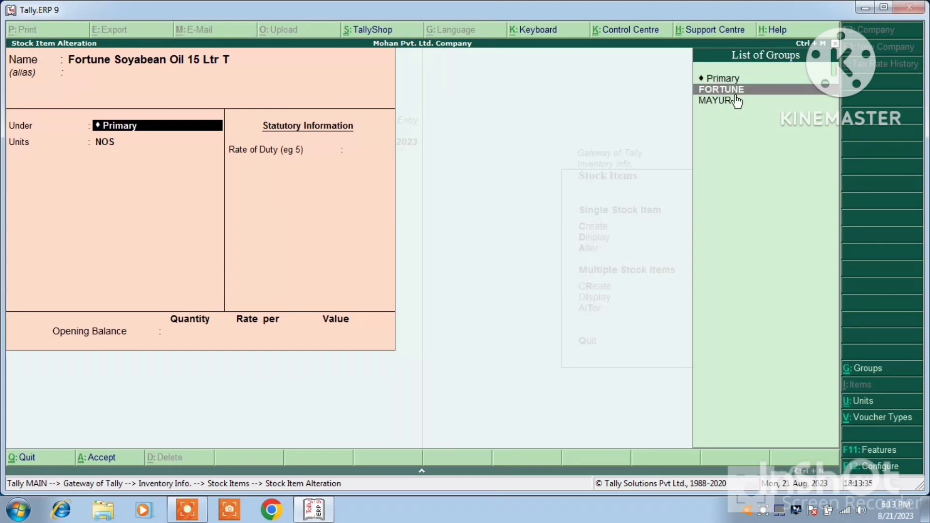
pyautogui.press('Return')
pyautogui.press('Return')
pyautogui.press('Return')
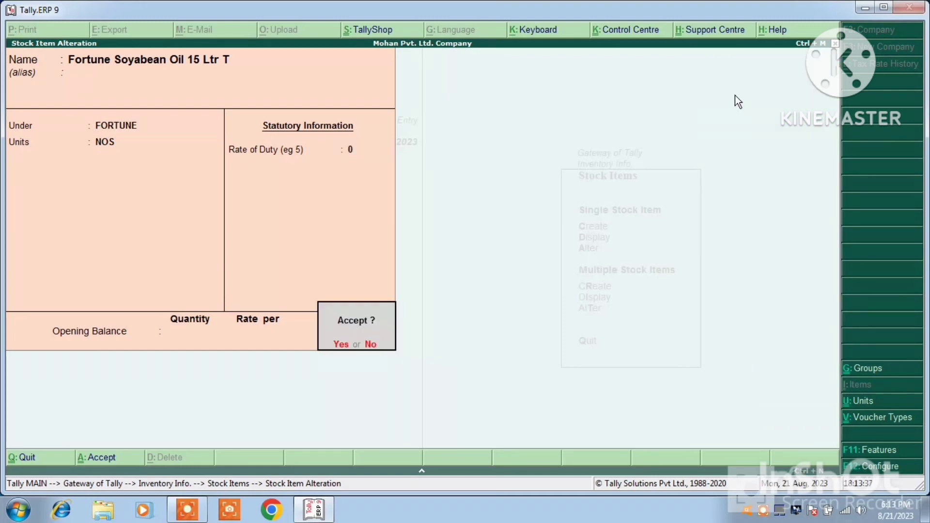
pyautogui.press('Return')
# Alter the stock item Mayur Soya 5 Ltr P to place it under the MAYUR group, and save it.
pyautogui.press('Down')
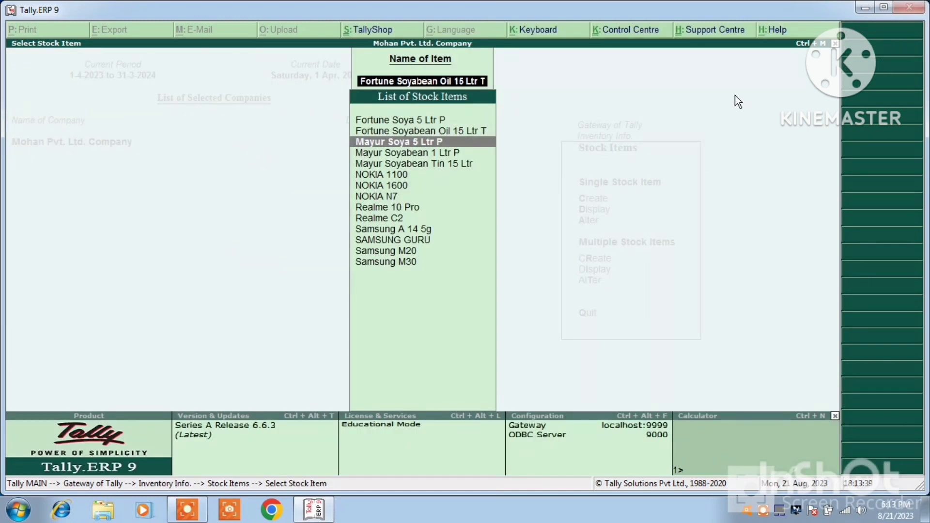
pyautogui.press('Return')
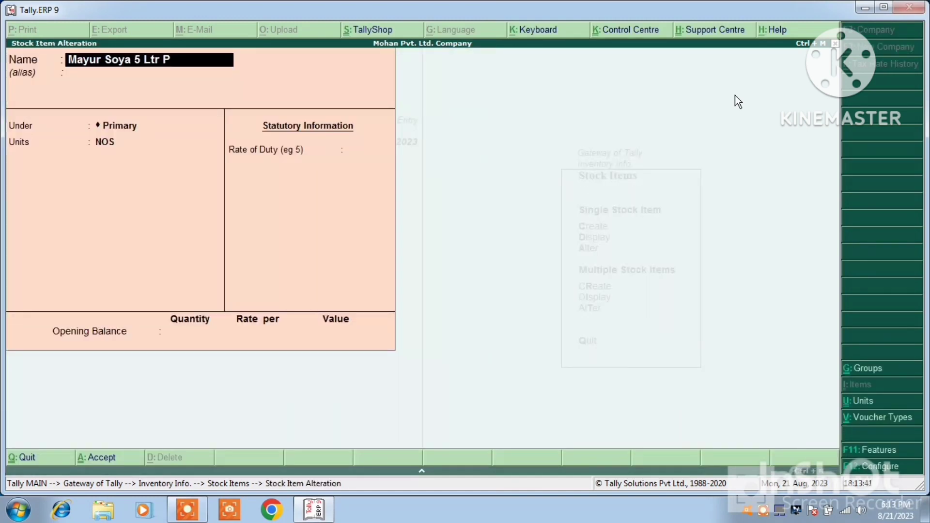
pyautogui.press('Return')
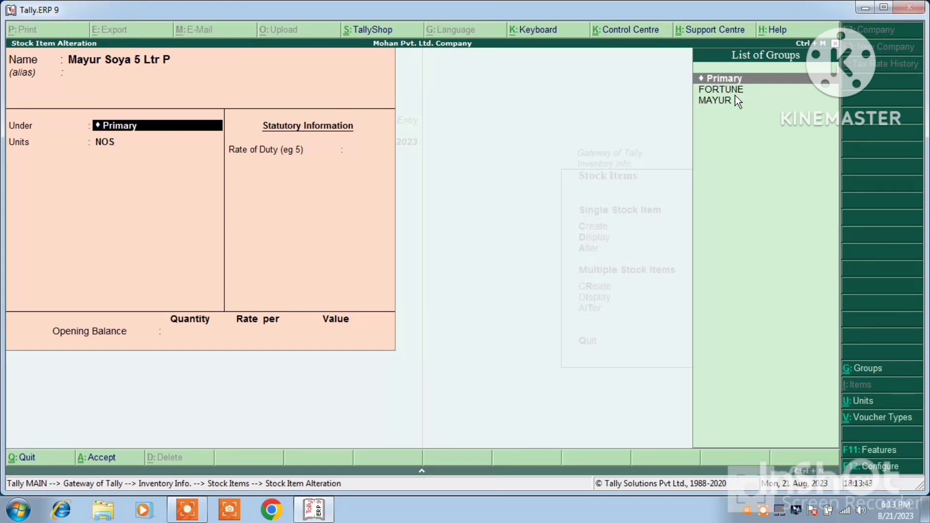
pyautogui.press('Down')
pyautogui.press('Down')
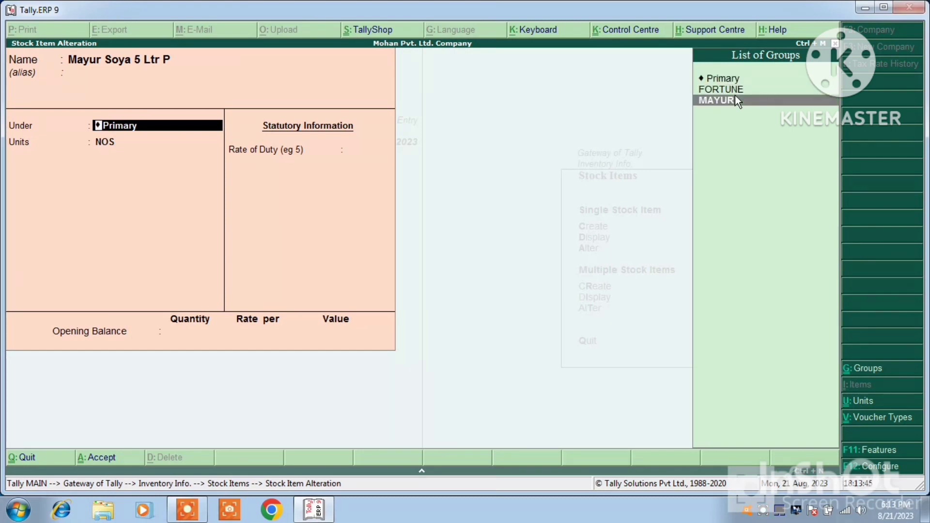
pyautogui.press('Return')
pyautogui.press('Return')
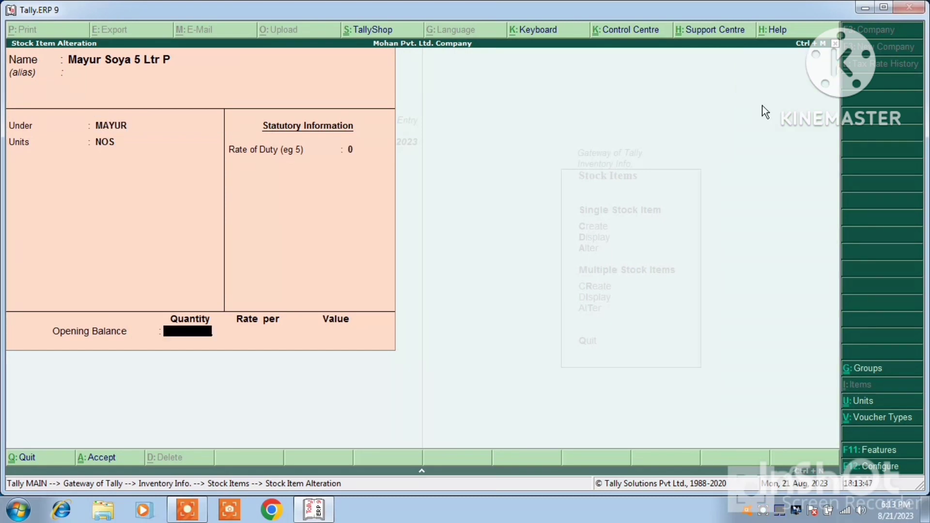
pyautogui.press('Return')
pyautogui.press('Return')
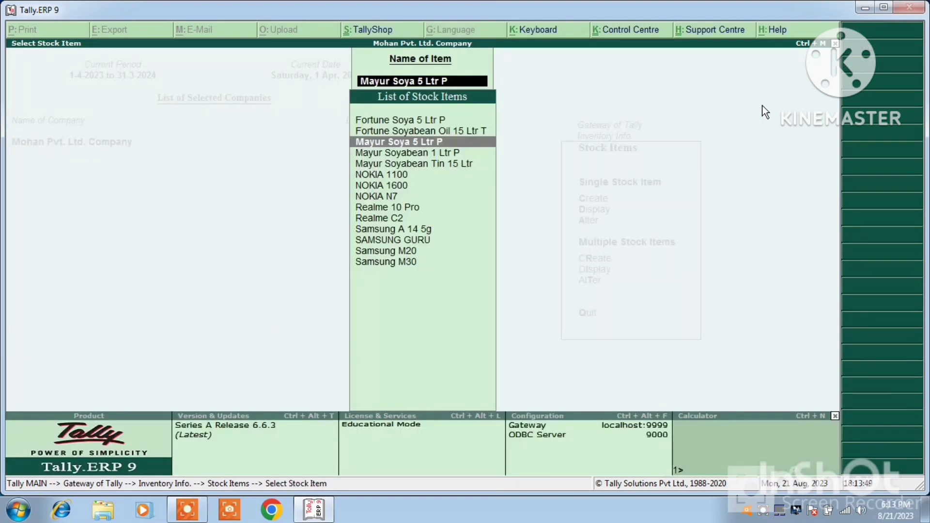
# Alter the stock item Mayur Soyabean 1 Ltr P to place it under the MAYUR group, and save it.
pyautogui.press('Down')
pyautogui.press('Return')
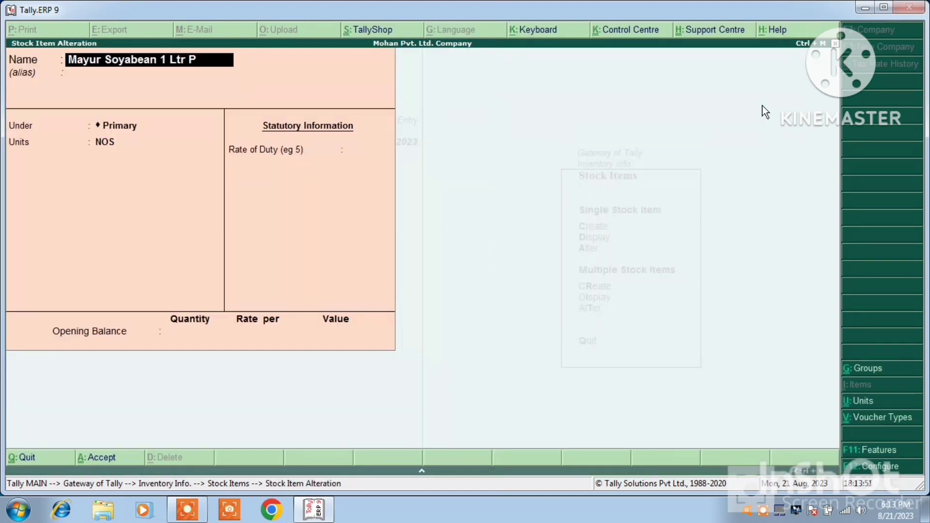
pyautogui.press('Return')
pyautogui.press('Return')
pyautogui.press('Down')
pyautogui.press('Down')
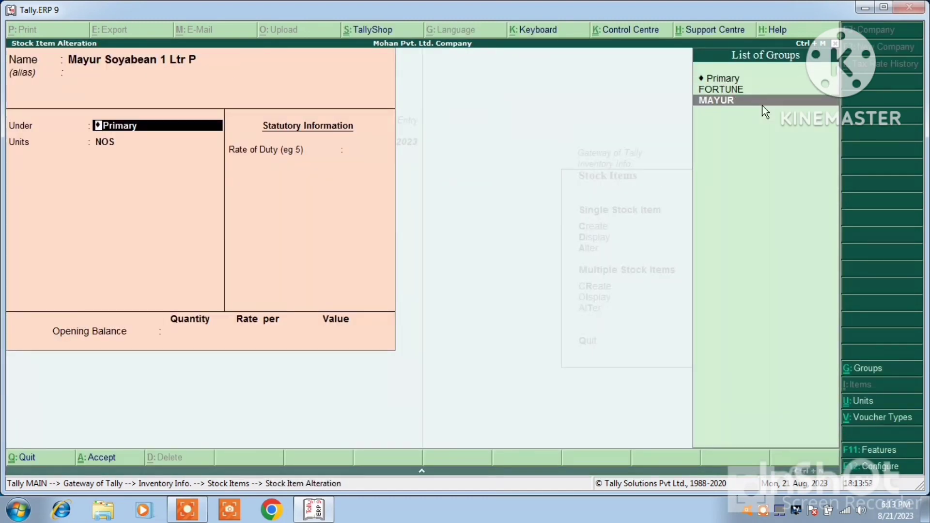
pyautogui.press('Return')
pyautogui.press('Return')
pyautogui.press('Return')
pyautogui.press('Return')
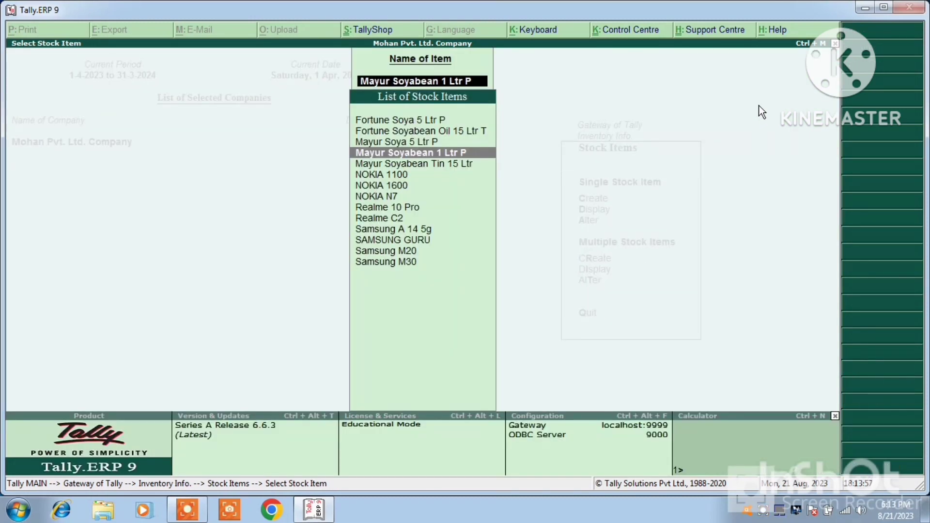
# Alter the stock item Mayur Soyabean Tin 15 Ltr to place it under the MAYUR group, save it, and return to the Gateway of Tally.
pyautogui.press('Down')
pyautogui.press('Return')
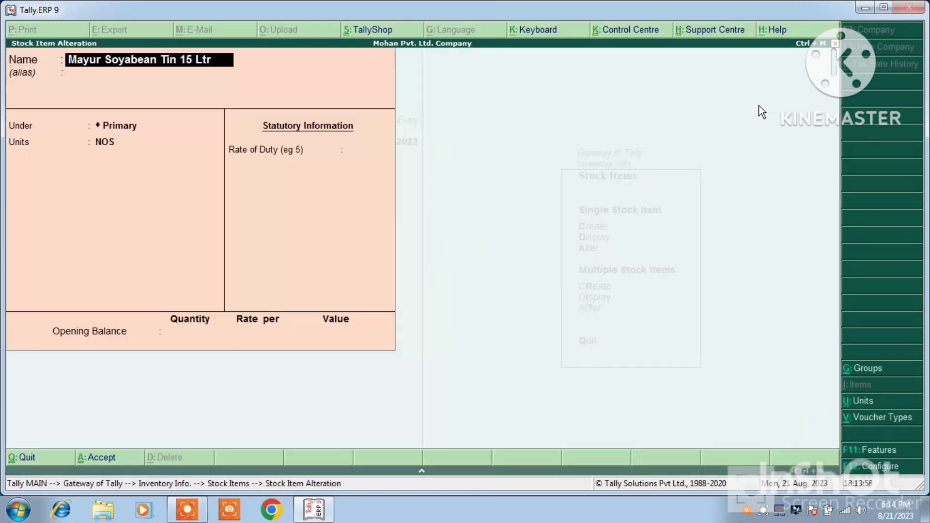
pyautogui.press('Return')
pyautogui.press('Return')
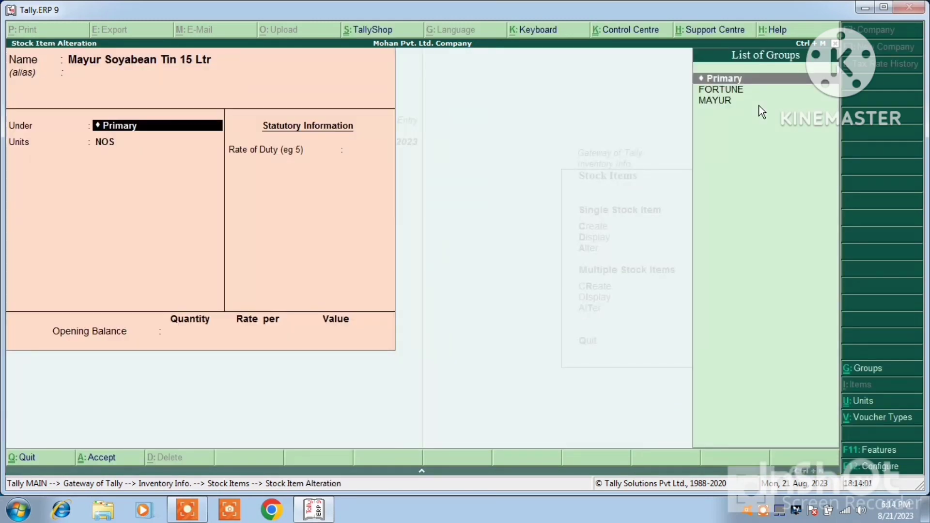
pyautogui.press('Down')
pyautogui.press('Down')
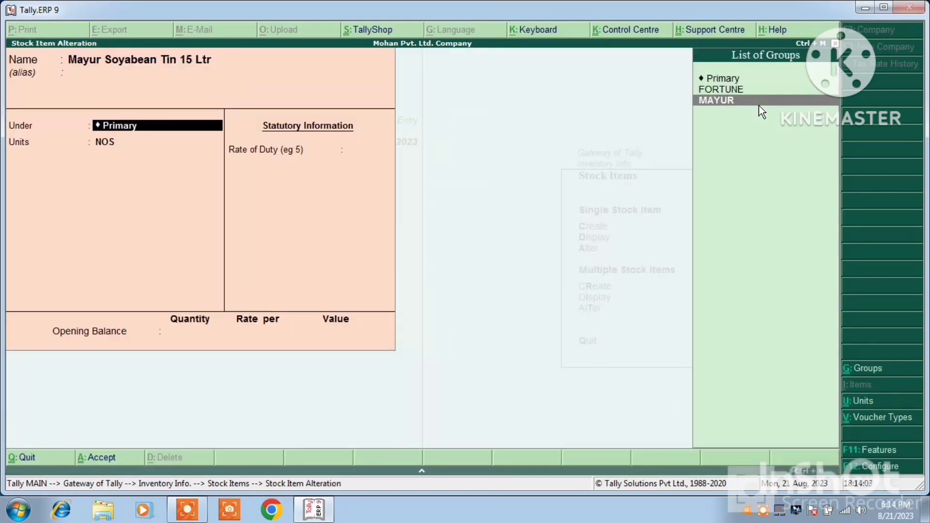
pyautogui.press('Return')
pyautogui.press('Return')
pyautogui.press('Return')
pyautogui.press('Return')
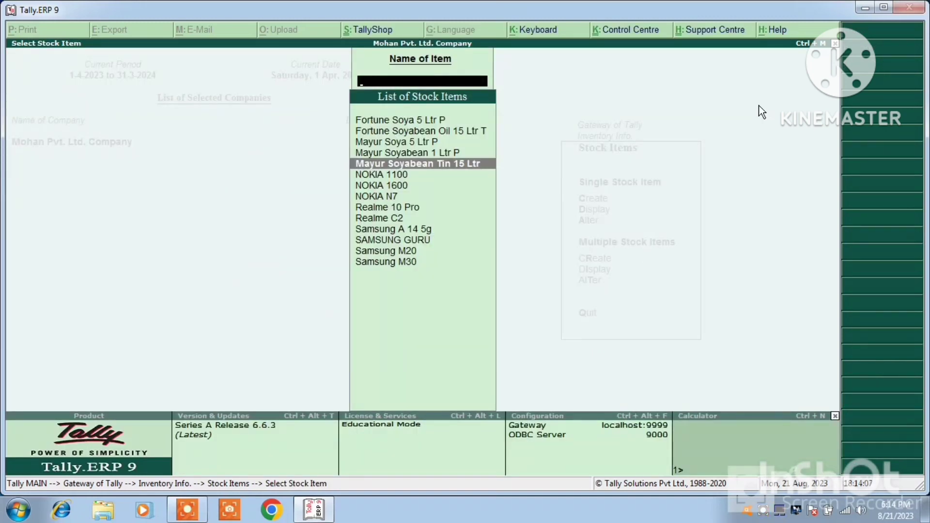
pyautogui.press('Escape')
pyautogui.press('Escape')
pyautogui.press('Escape')
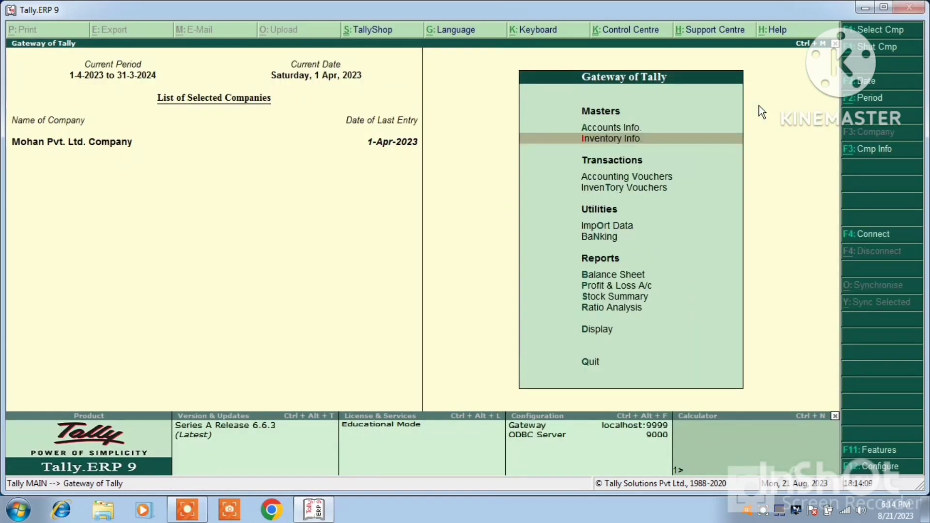
# Review the items grouped under FORTUNE and MAYUR in the Stock Summary, and return to the Gateway of Tally.
pyautogui.click(643, 297)
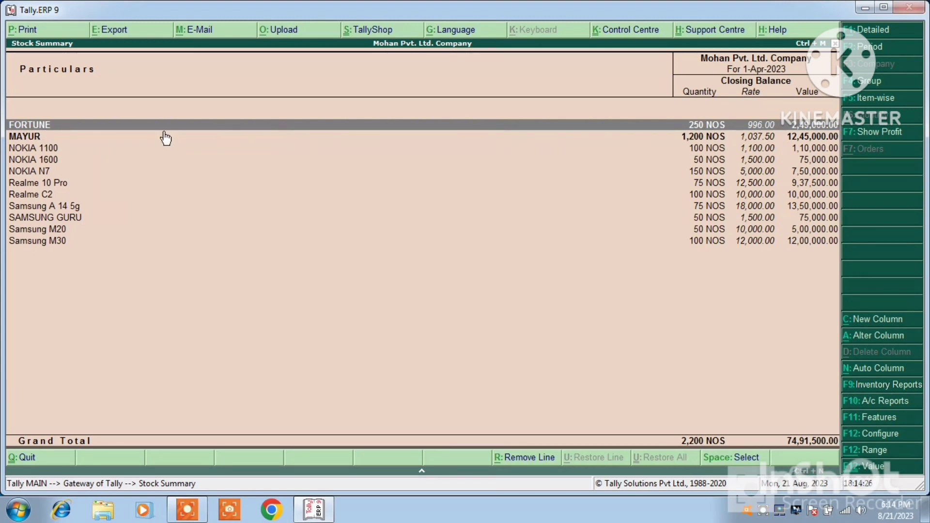
pyautogui.doubleClick(57, 127)
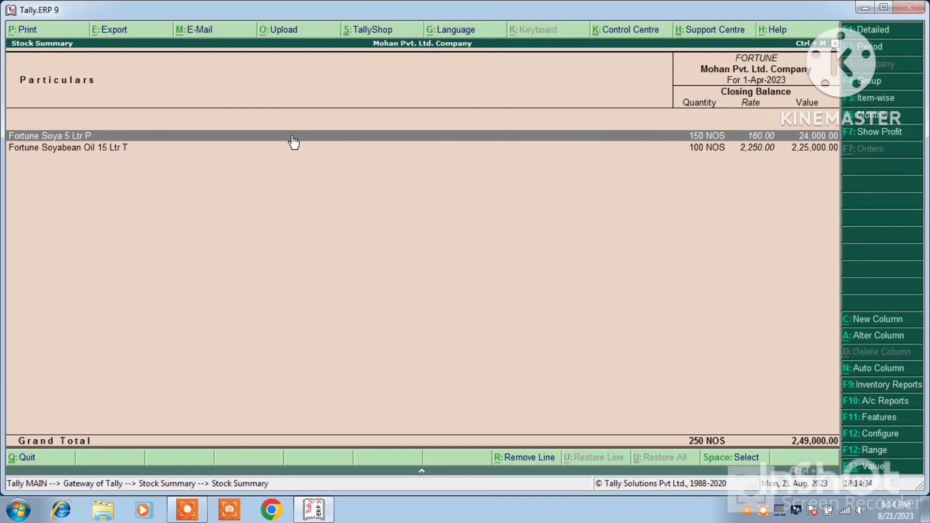
pyautogui.press('Escape')
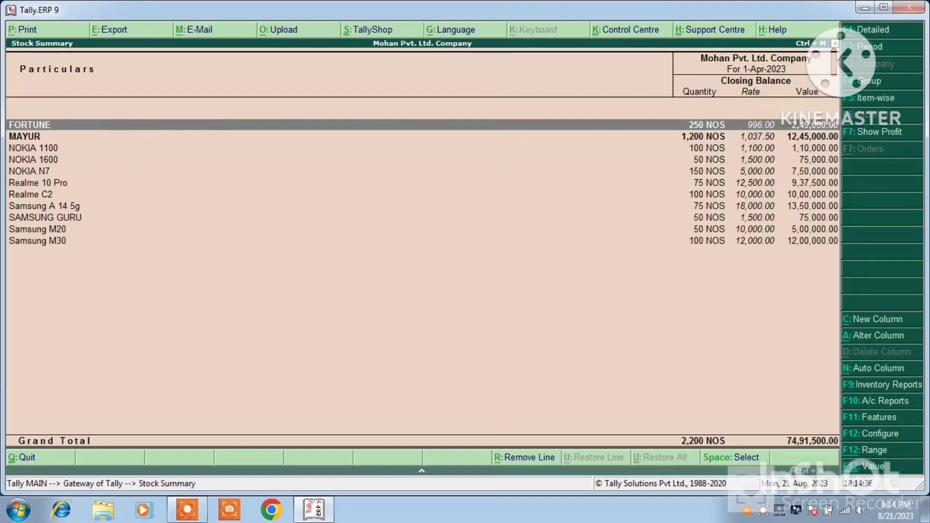
pyautogui.doubleClick(25, 139)
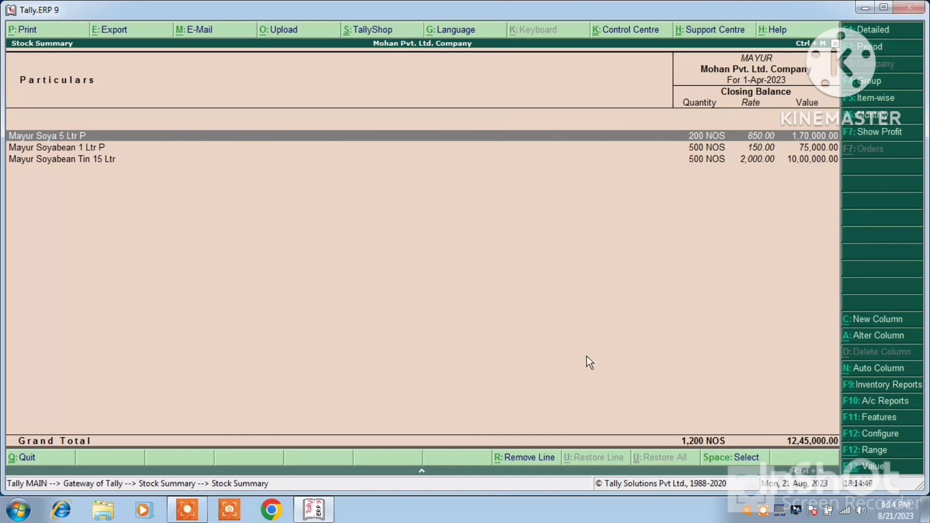
pyautogui.press('Escape')
pyautogui.press('Escape')
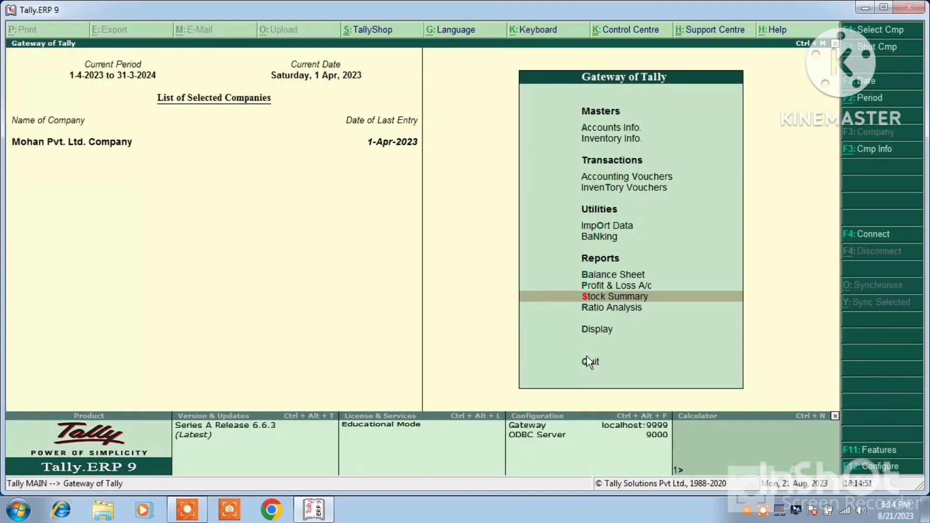
# Examine which stock groups are available for single display and single alteration in the inventory masters.
pyautogui.press('Up')
pyautogui.press('Up')
pyautogui.press('Up')
pyautogui.press('Up')
pyautogui.press('Up')
pyautogui.press('Up')
pyautogui.press('Up')
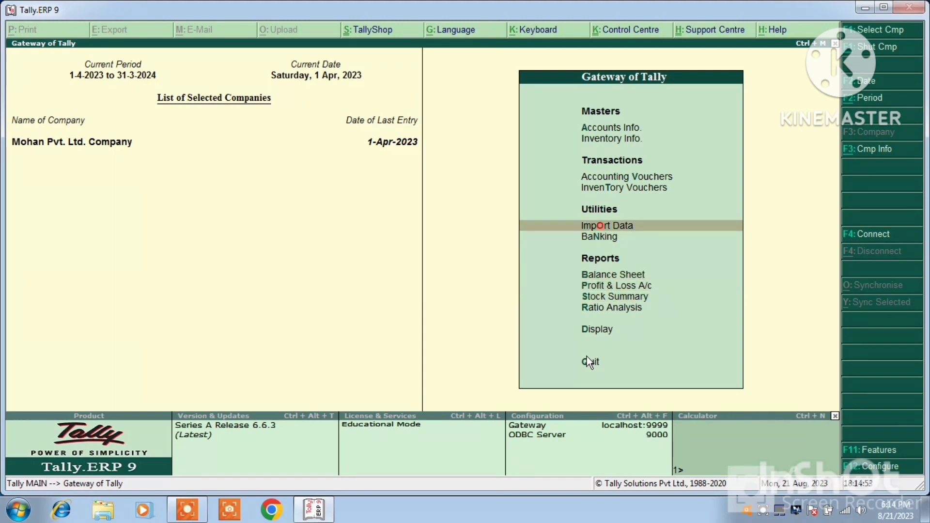
pyautogui.press('Return')
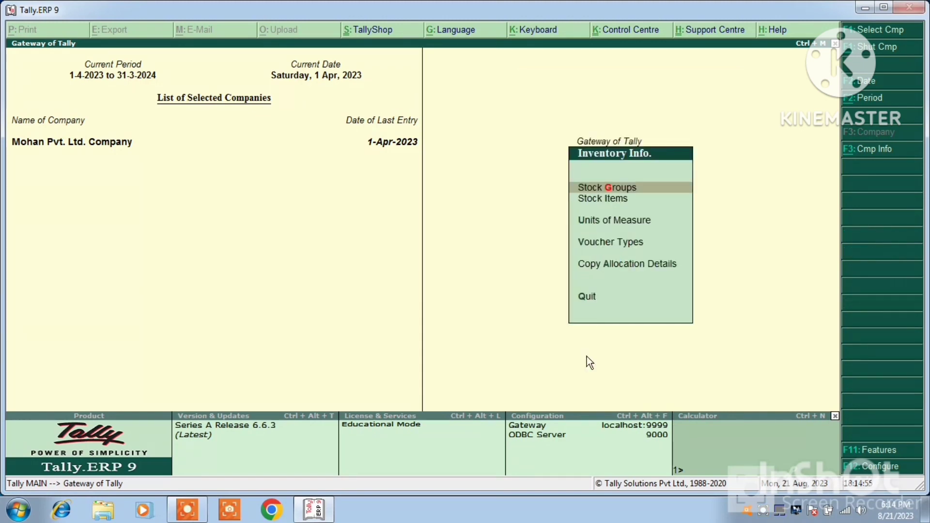
pyautogui.press('Return')
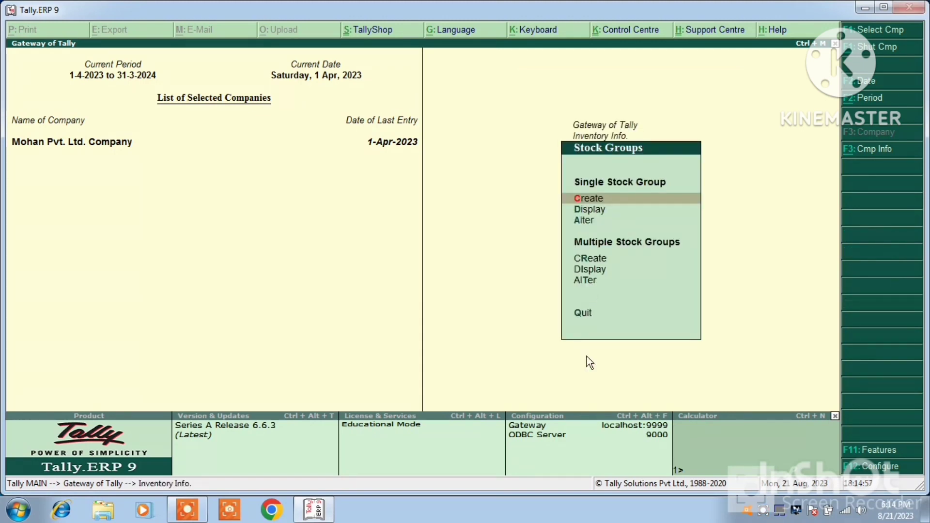
pyautogui.press('Down')
pyautogui.press('Down')
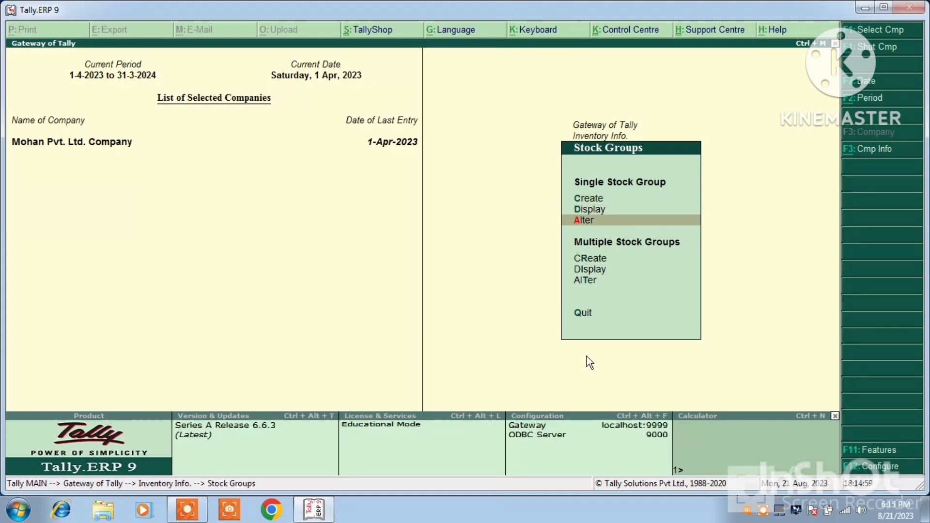
pyautogui.press('Down')
pyautogui.press('Up')
pyautogui.press('Up')
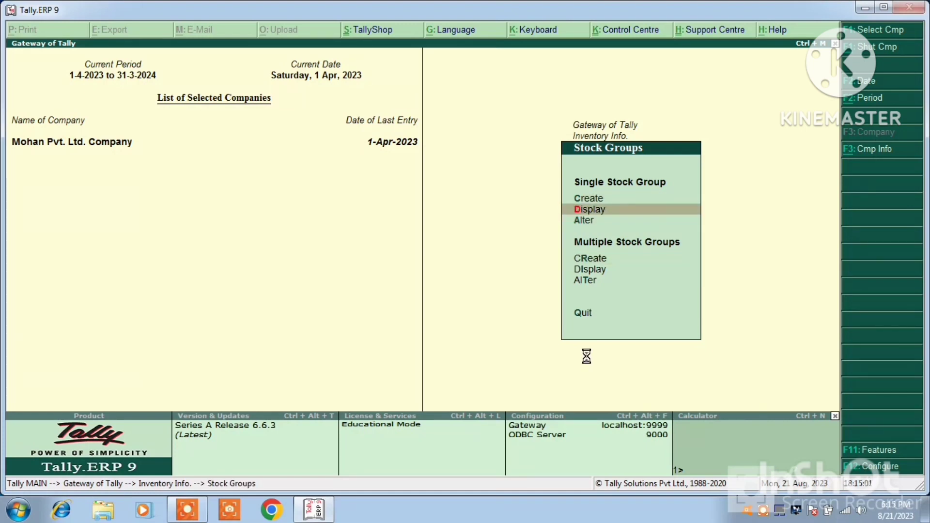
pyautogui.press('Return')
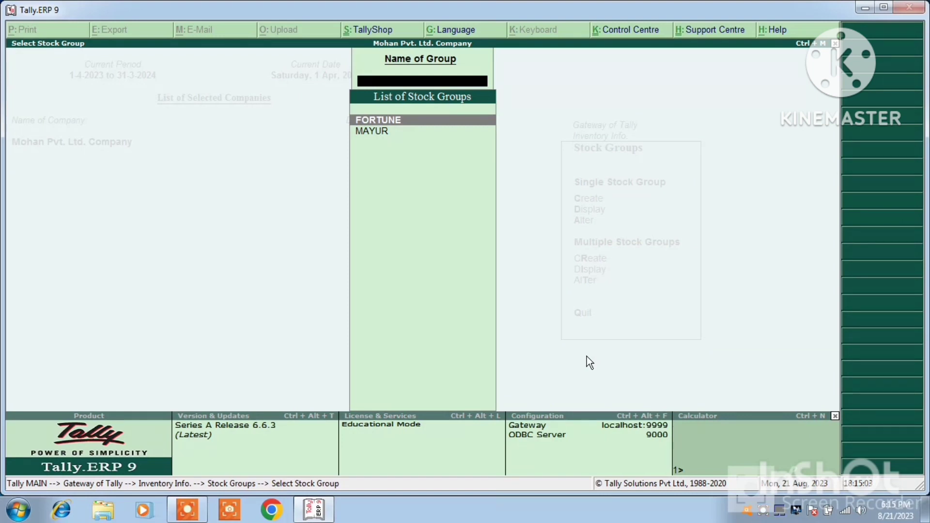
pyautogui.press('Escape')
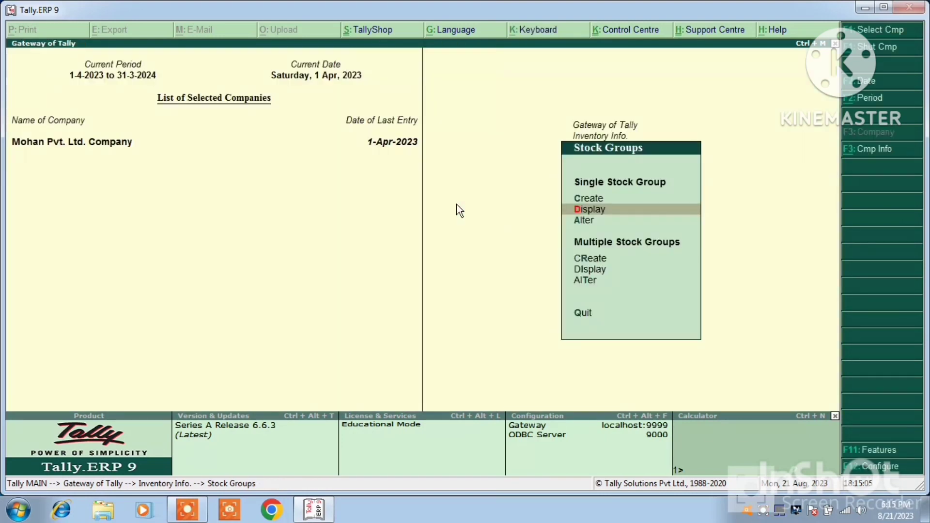
pyautogui.press('Down')
pyautogui.press('Return')
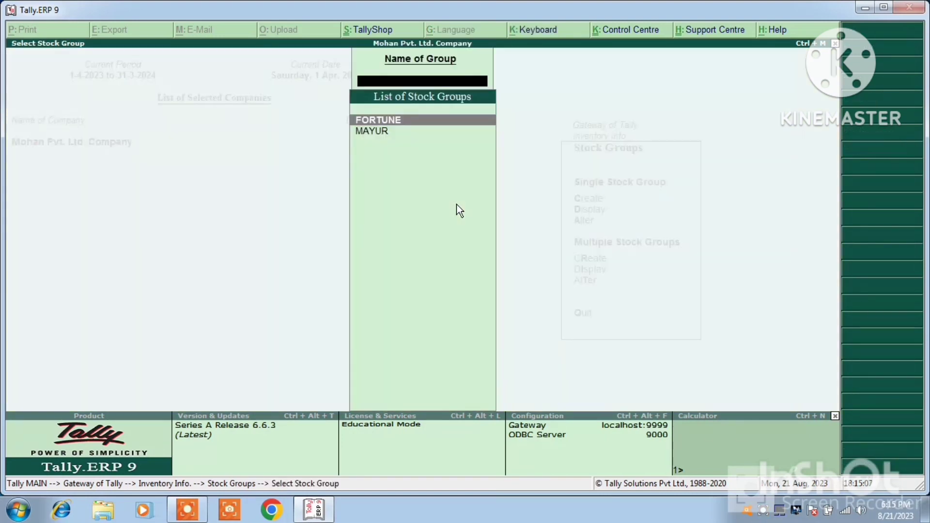
pyautogui.press('Escape')
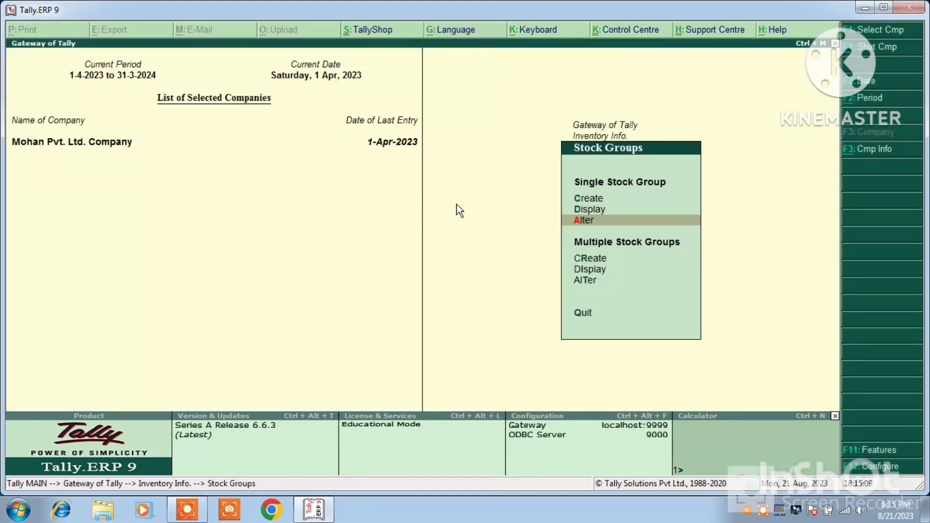
# Start creating multiple stock groups under All Items and enter REALME under Primary with item quantities added set to Yes.
pyautogui.press('Down')
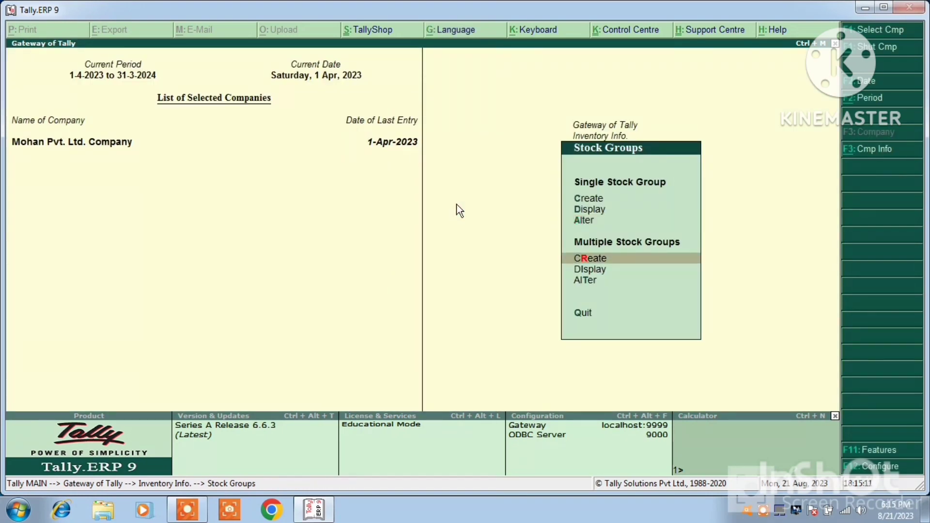
pyautogui.press('Return')
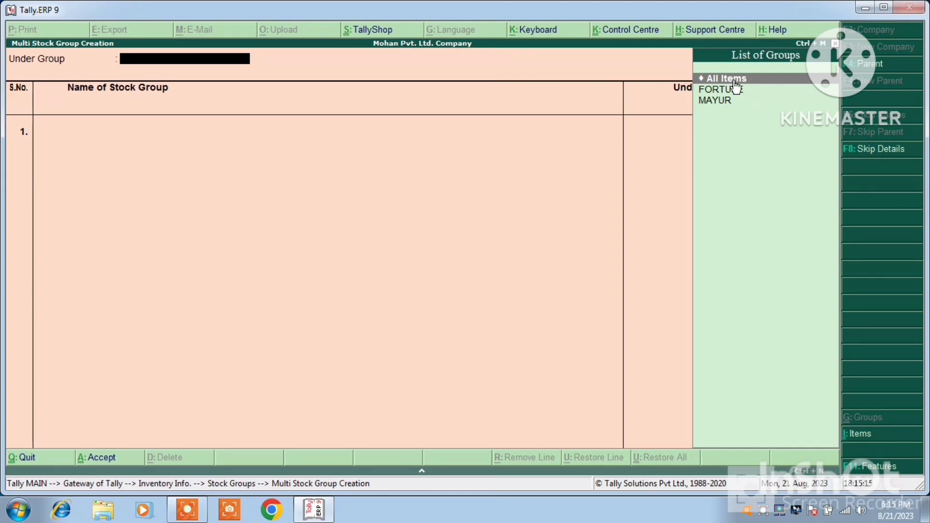
pyautogui.press('Return')
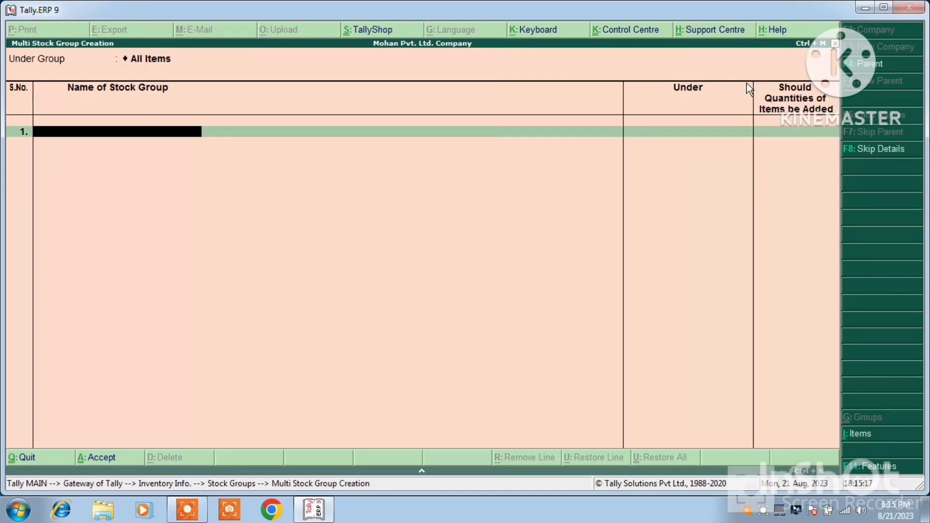
pyautogui.write('REA')
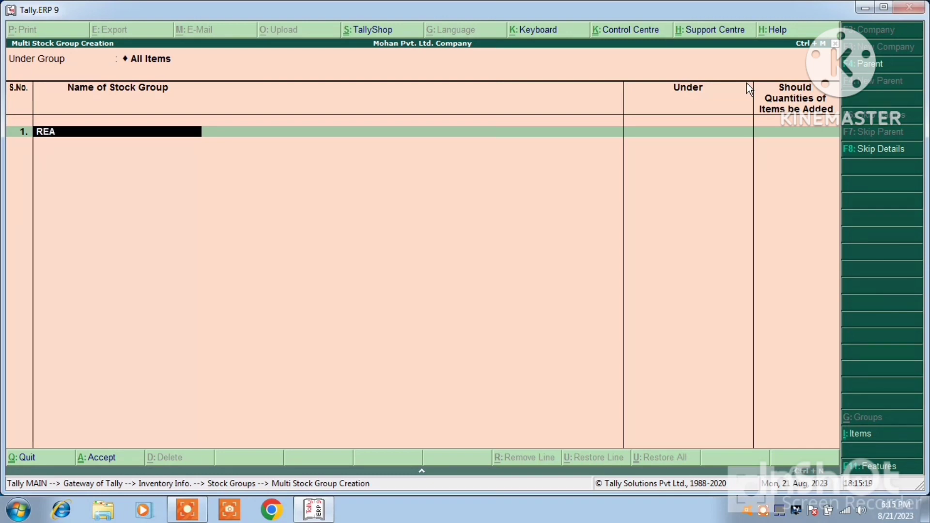
pyautogui.write('LME')
pyautogui.press('Return')
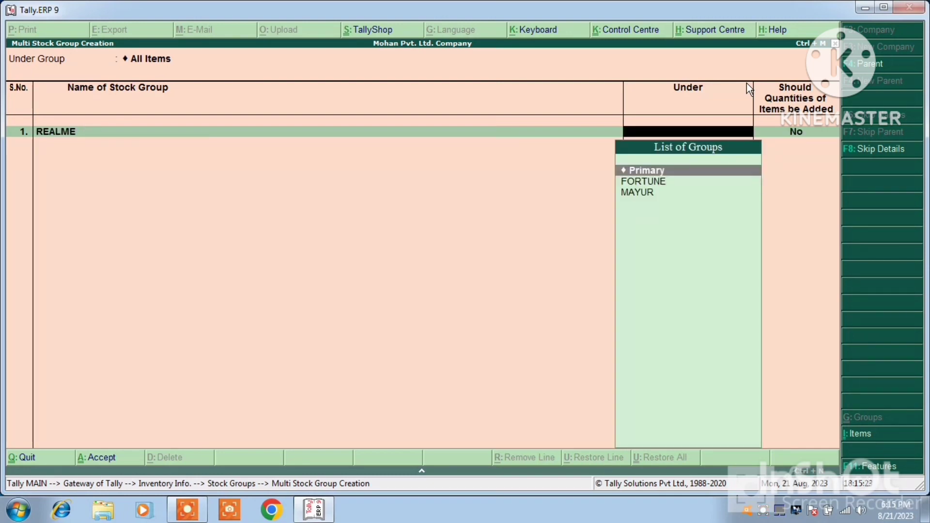
pyautogui.press('Return')
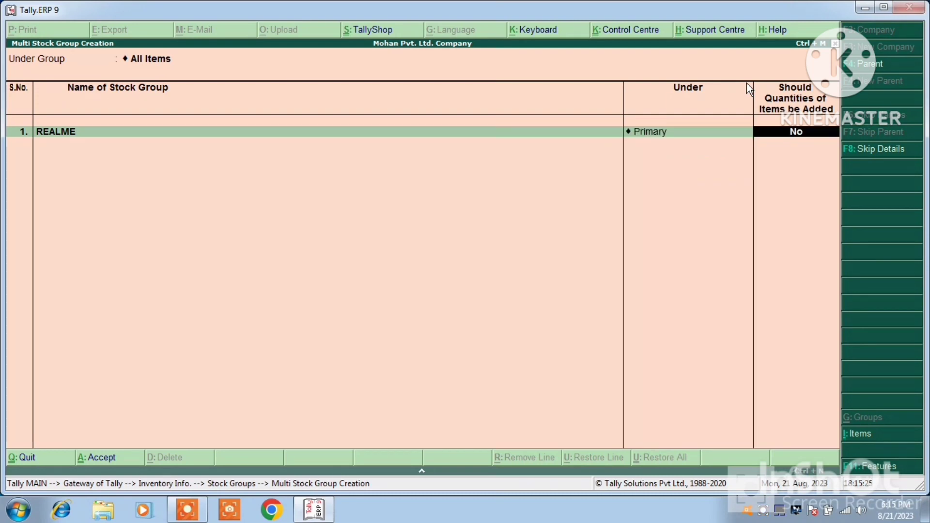
pyautogui.press('y')
pyautogui.press('Return')
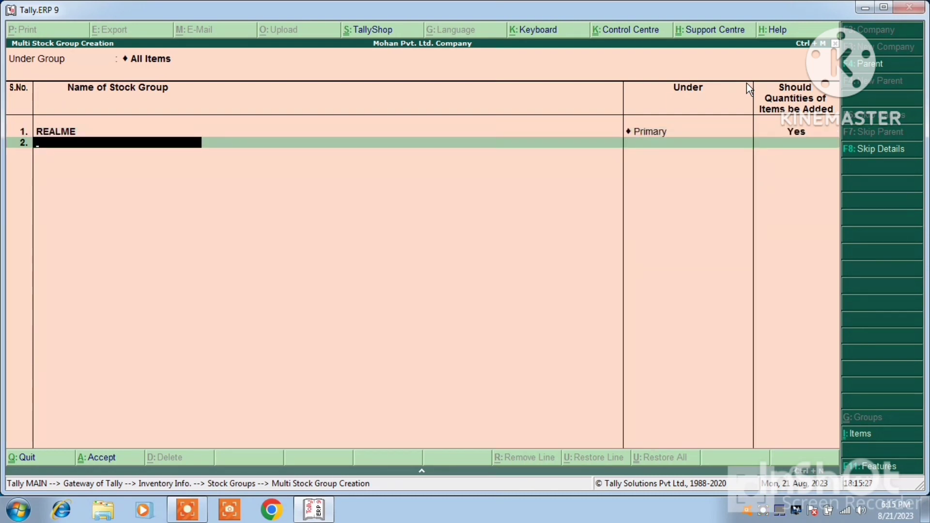
# Enter NOKIA as the second stock group, under Primary, with item quantities added set to Yes.
pyautogui.write('NOKIA')
pyautogui.press('Return')
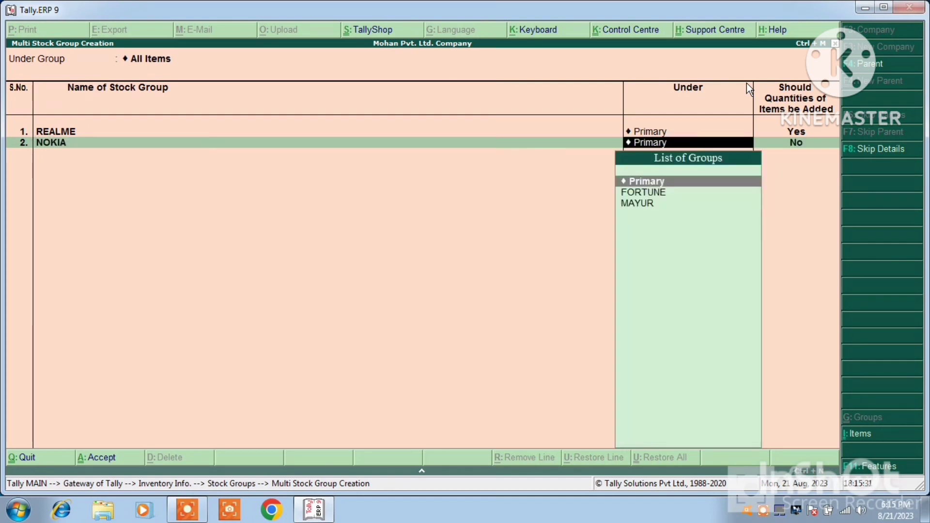
pyautogui.press('Return')
pyautogui.press('y')
pyautogui.press('Return')
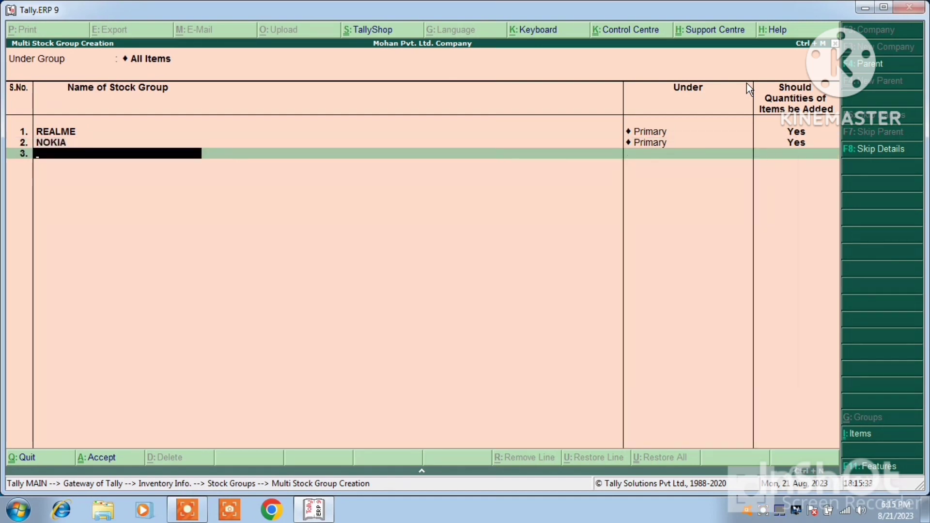
# Enter SAMSUNG as the third stock group, under Primary, with item quantities added set to Yes, and save all the new groups.
pyautogui.write('SAMSUNG')
pyautogui.press('Return')
pyautogui.press('Return')
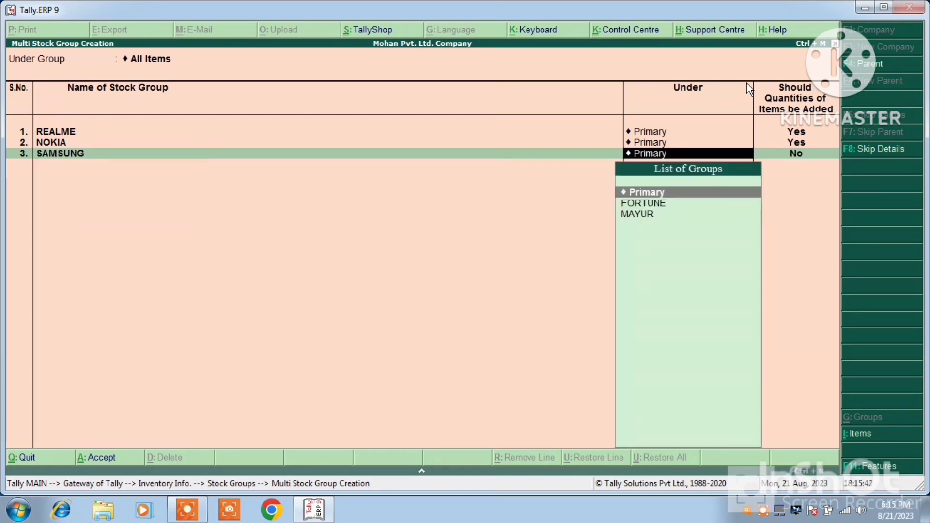
pyautogui.write('y')
pyautogui.press('Return')
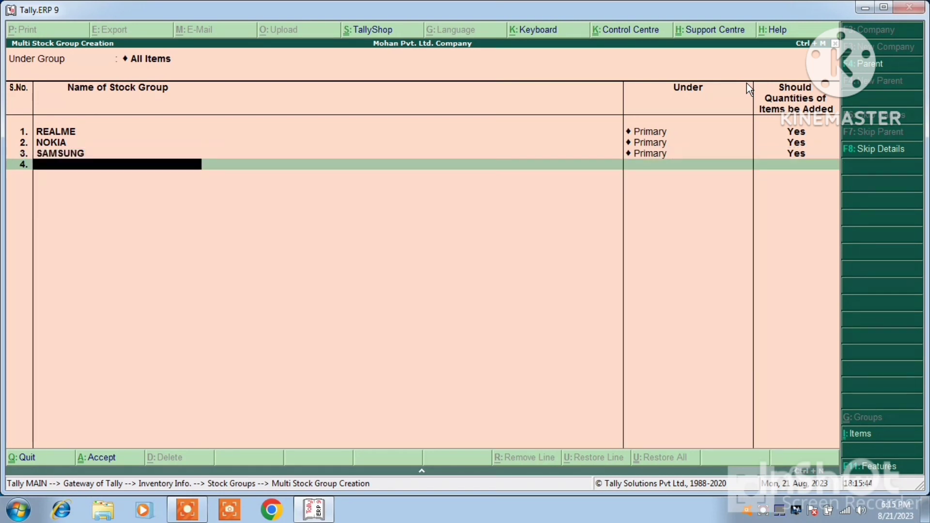
pyautogui.press('Return')
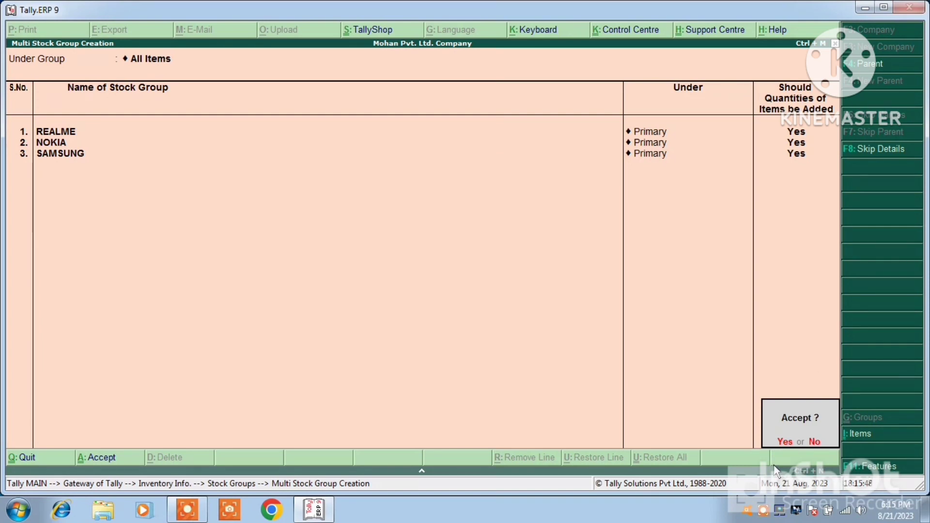
pyautogui.click(784, 441)
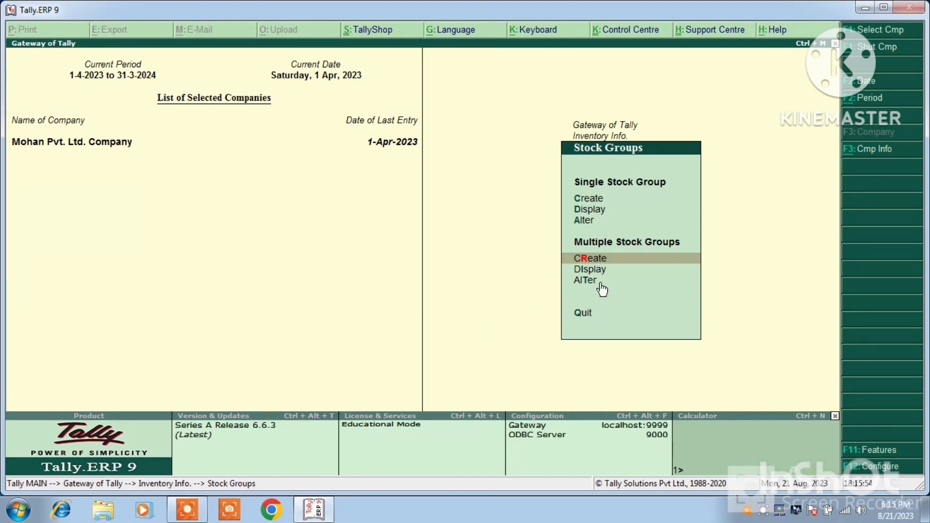
# Check the list of stock groups offered for multiple stock group display, and return to the stock group options.
pyautogui.press('Down')
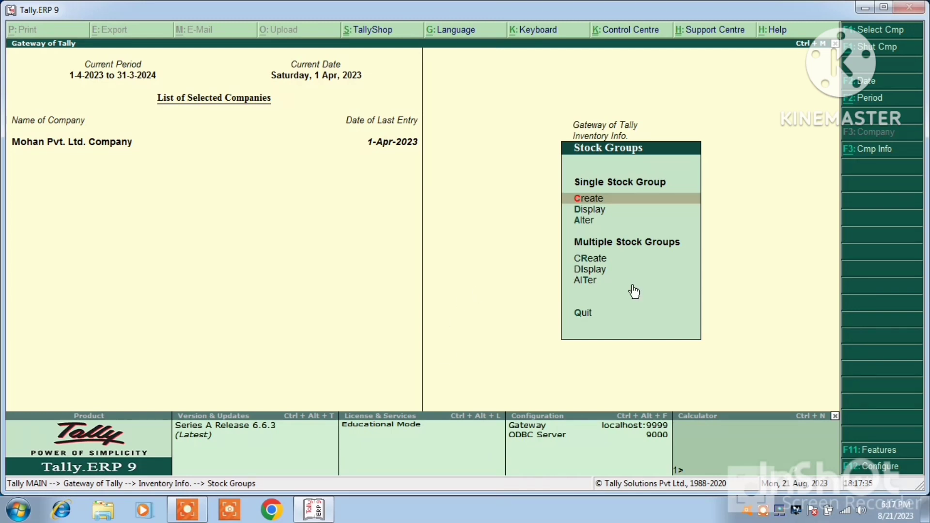
pyautogui.click(590, 269)
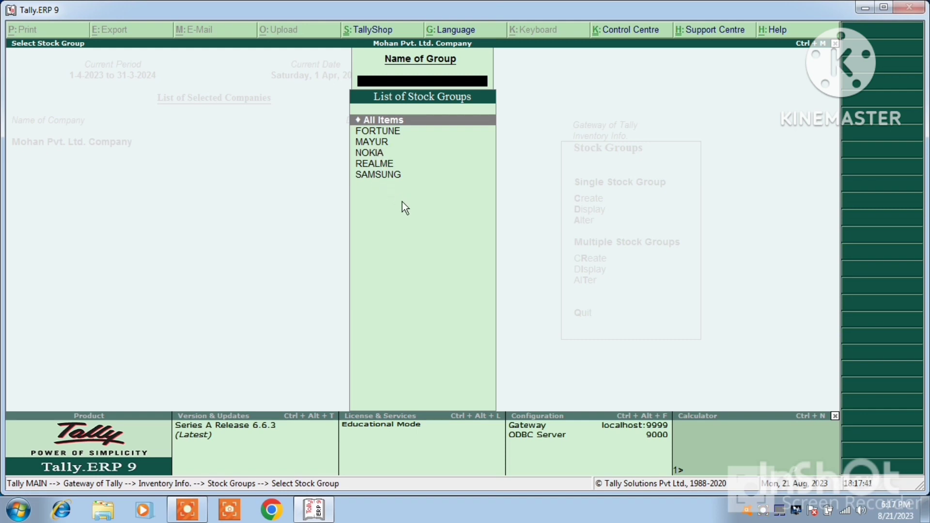
pyautogui.press('Escape')
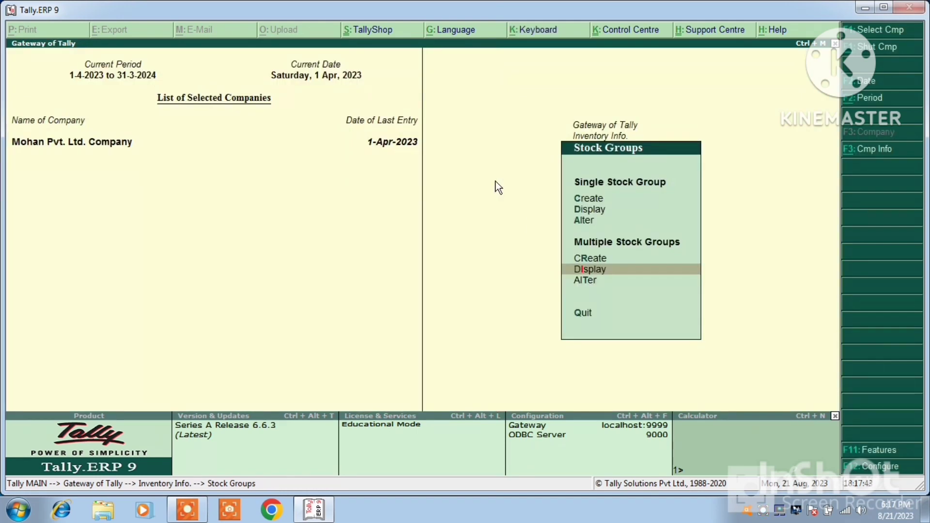
# Inspect the SAMSUNG group in the multiple stock group alteration and return to the stock group options.
pyautogui.press('Return')
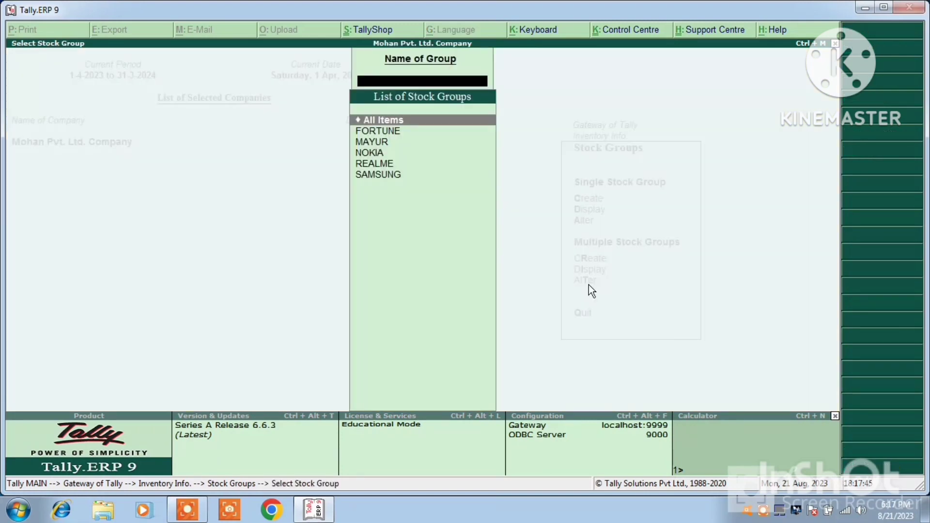
pyautogui.click(381, 177)
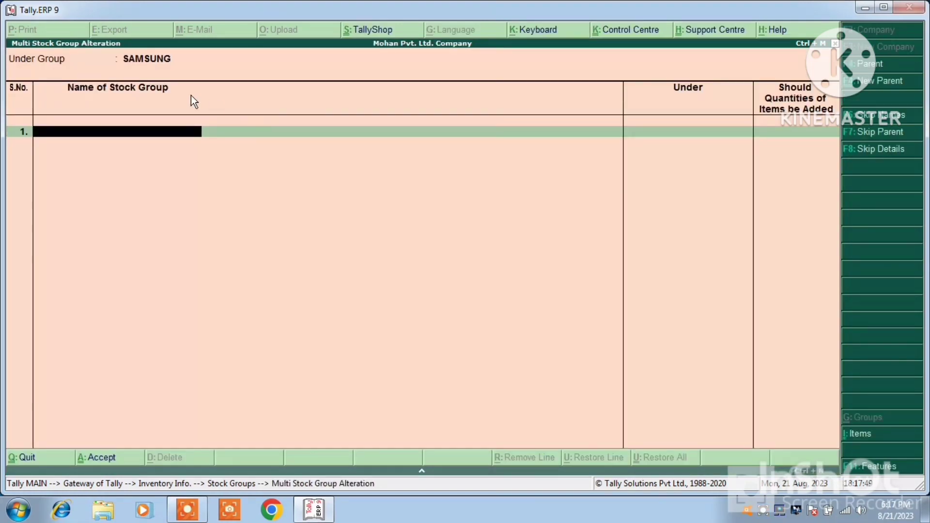
pyautogui.press('Escape')
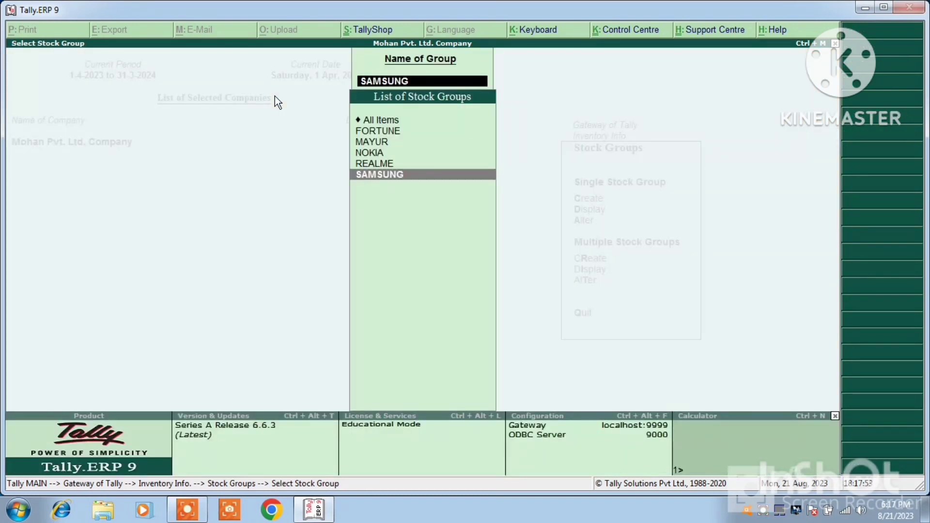
pyautogui.press('Escape')
pyautogui.press('Escape')
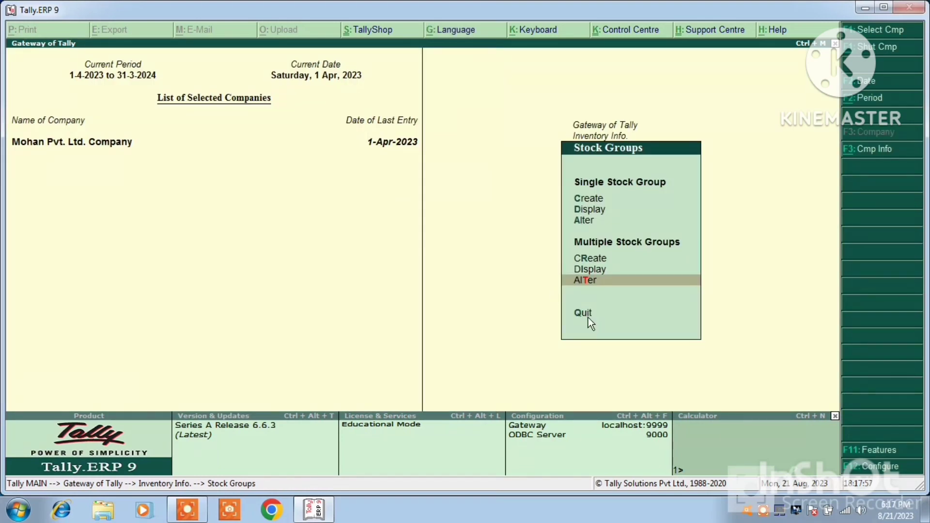
# Check how the stock items are grouped in the Stock Summary report and return to the Gateway of Tally.
pyautogui.click(588, 318)
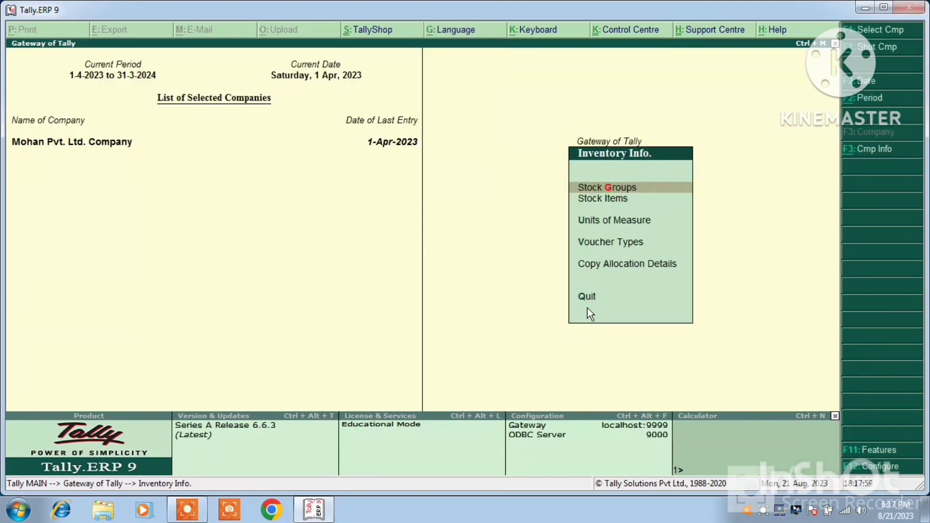
pyautogui.click(586, 299)
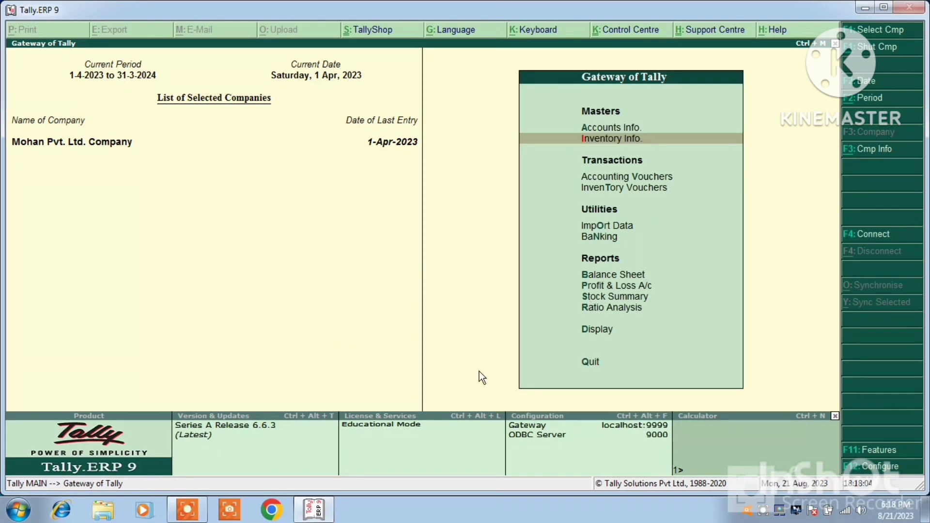
pyautogui.click(629, 298)
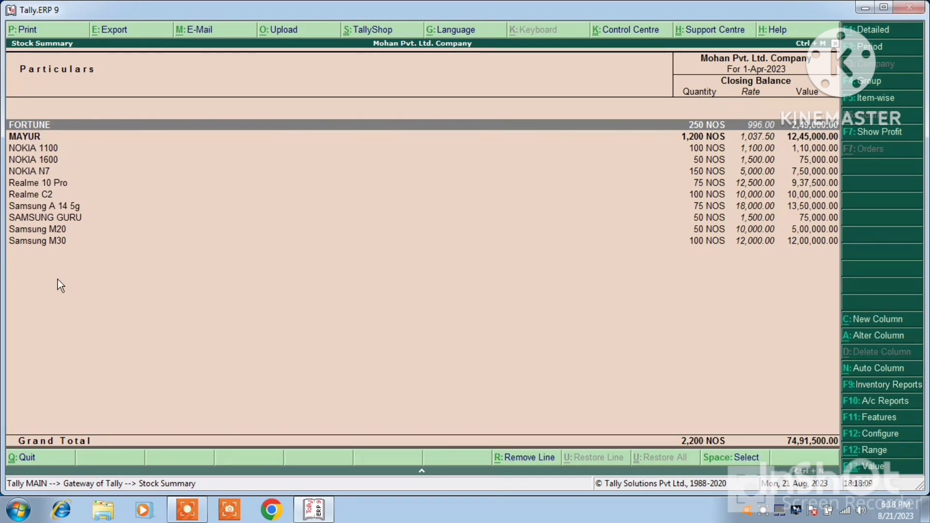
pyautogui.press('Escape')
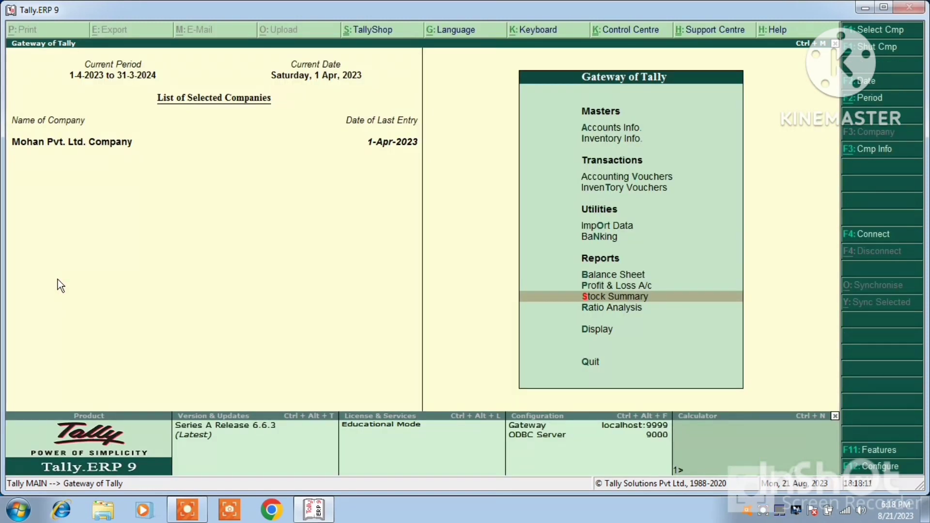
# Bring up the list of stock items for single stock item alteration from the inventory masters.
pyautogui.press('Up')
pyautogui.press('Up')
pyautogui.press('Up')
pyautogui.press('Up')
pyautogui.press('Up')
pyautogui.press('Up')
pyautogui.press('Up')
pyautogui.press('Up')
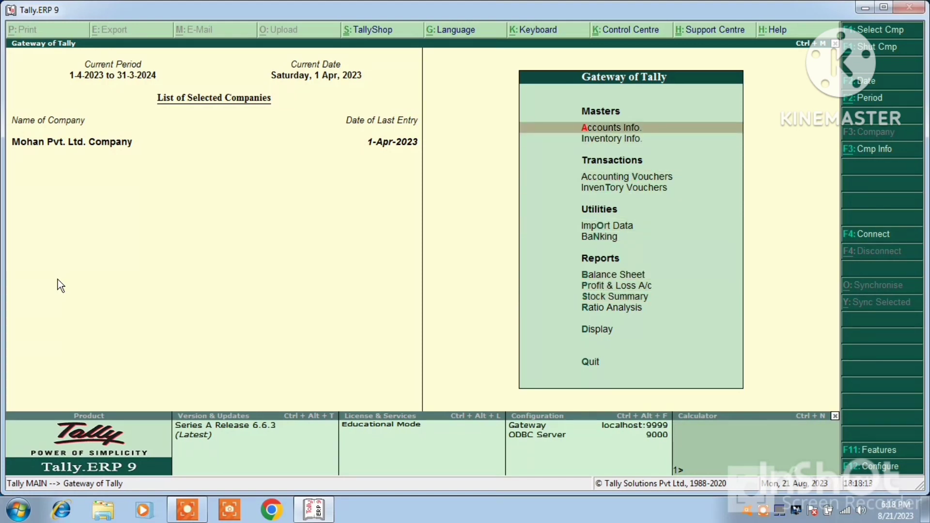
pyautogui.press('Down')
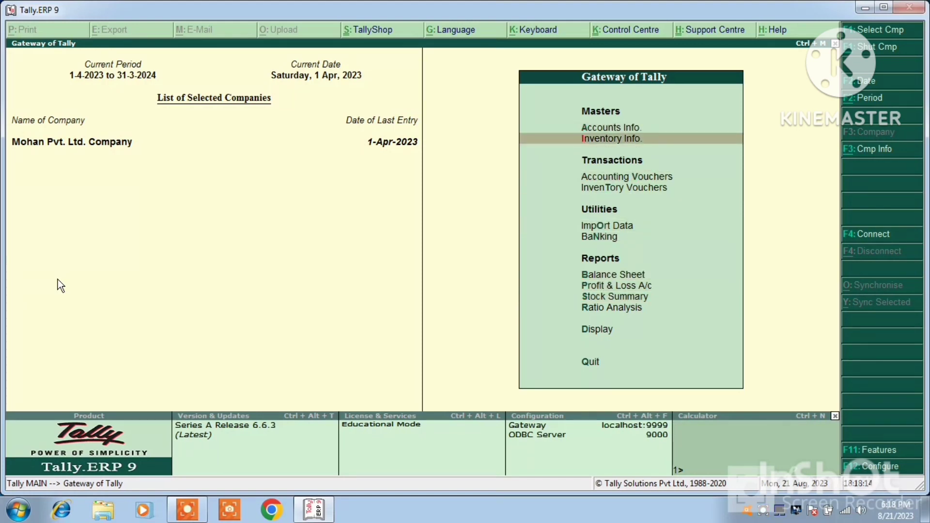
pyautogui.click(631, 144)
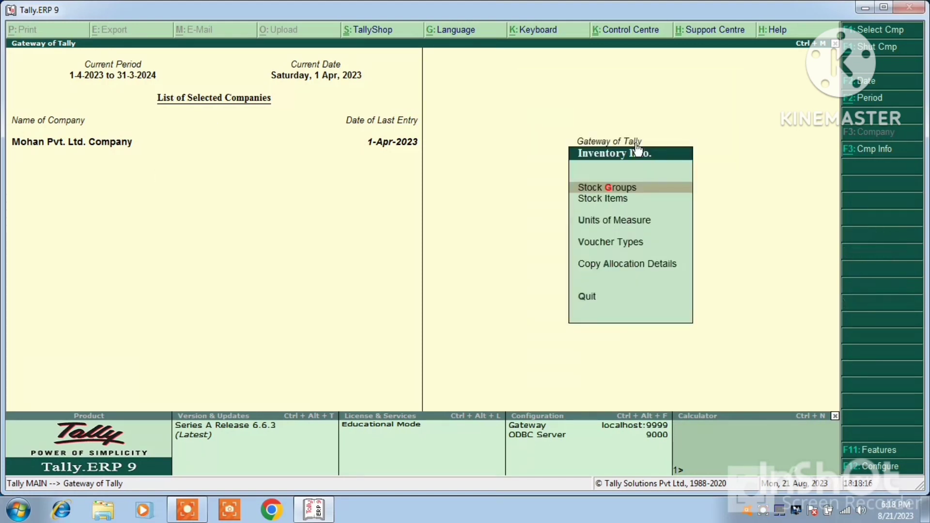
pyautogui.click(619, 200)
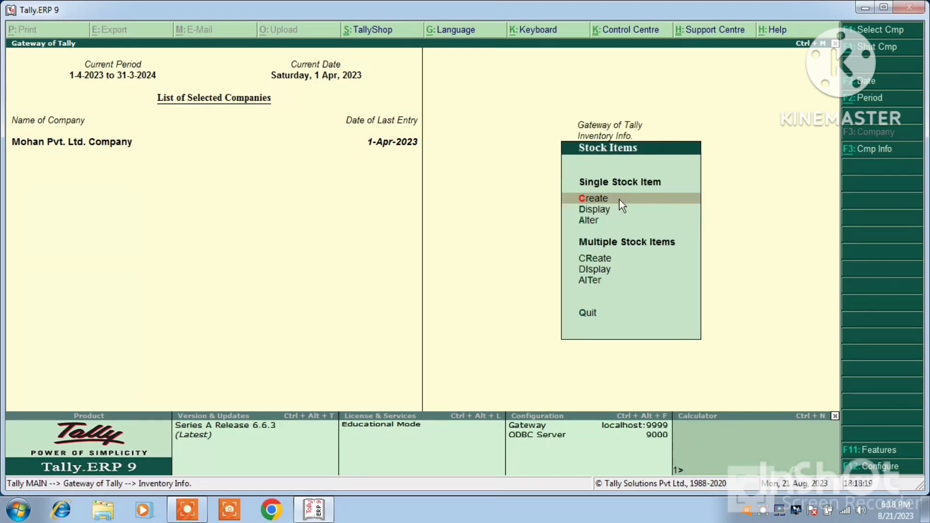
pyautogui.click(589, 221)
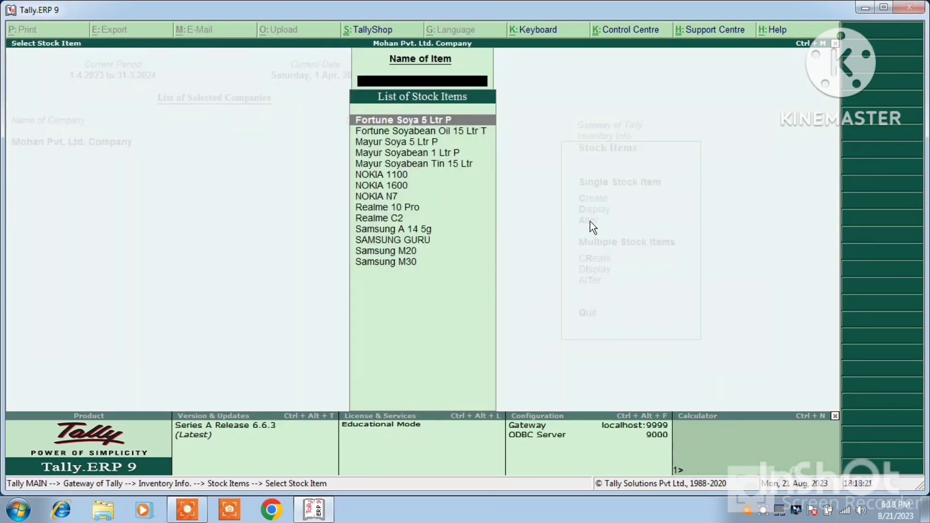
# Alter the stock item NOKIA 1100 to place it under the NOKIA group and save it.
pyautogui.click(379, 177)
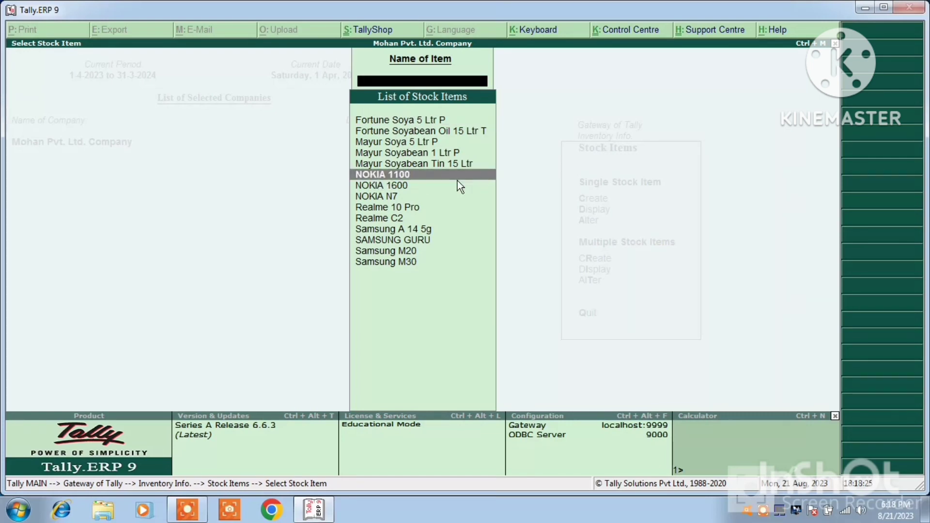
pyautogui.press('Return')
pyautogui.press('Return')
pyautogui.press('Return')
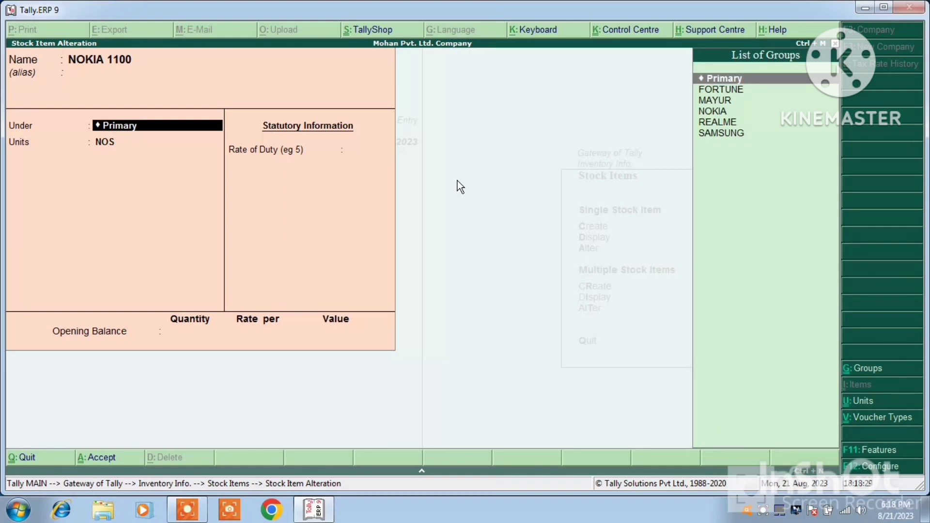
pyautogui.press('Down')
pyautogui.press('Down')
pyautogui.press('Down')
pyautogui.press('Return')
pyautogui.press('Return')
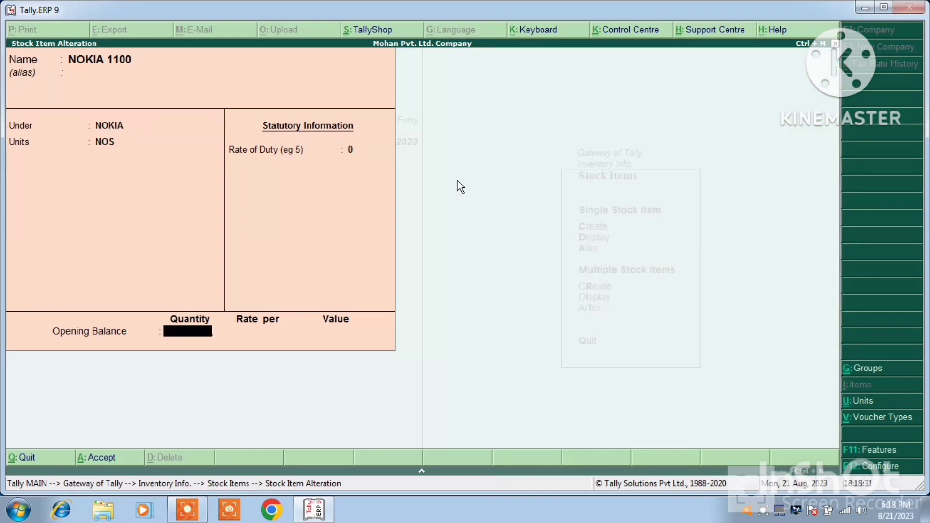
pyautogui.press('Return')
pyautogui.press('Return')
# Alter the stock item NOKIA 1600 to place it under the NOKIA group and save it.
pyautogui.press('Down')
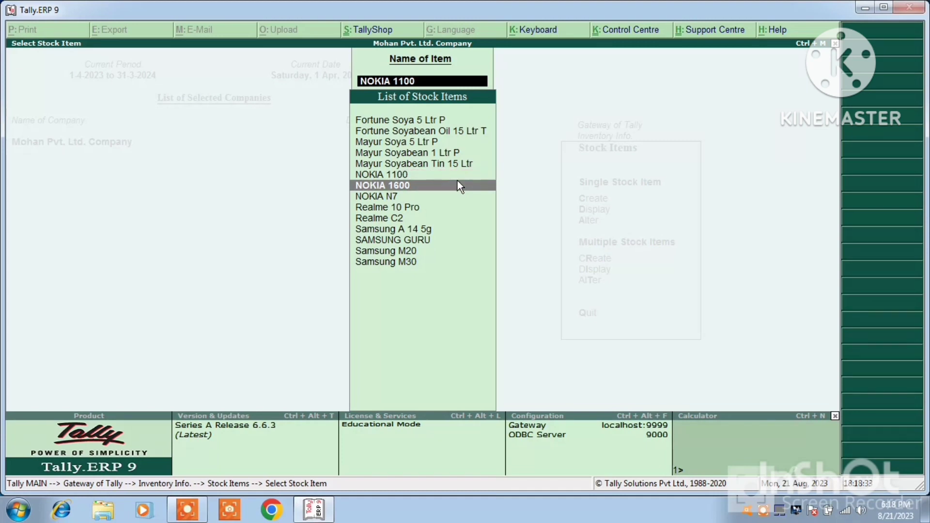
pyautogui.press('Return')
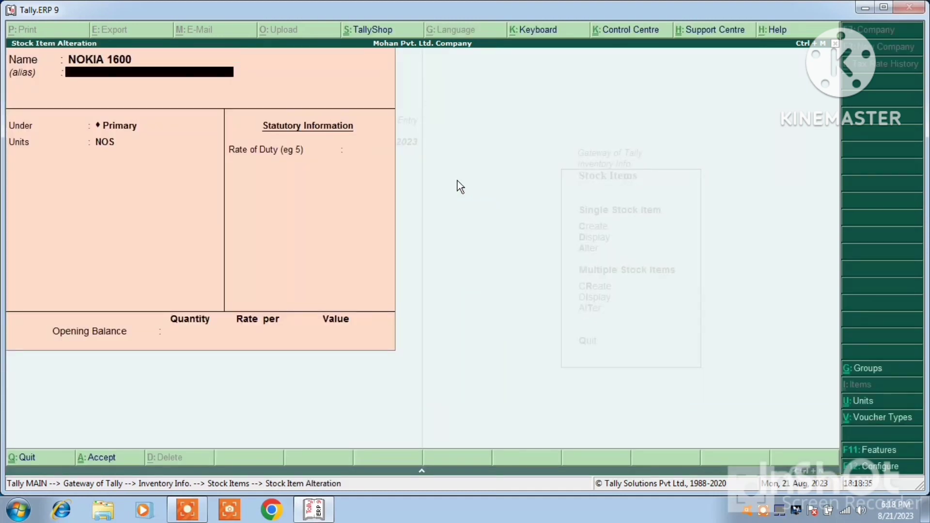
pyautogui.press('Return')
pyautogui.press('Down')
pyautogui.press('Down')
pyautogui.press('Down')
pyautogui.press('Down')
pyautogui.press('Up')
pyautogui.press('Return')
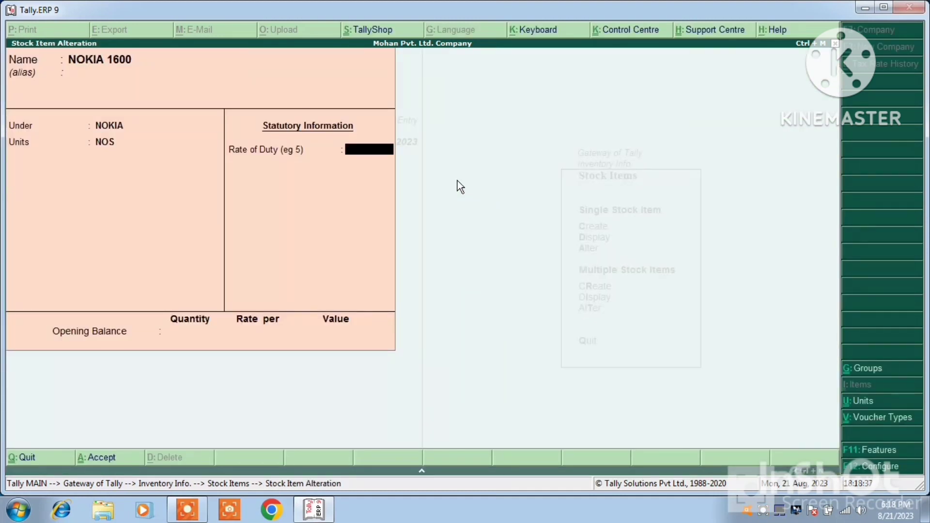
pyautogui.press('Return')
pyautogui.press('Return')
# Alter the stock item NOKIA N7 to place it under the NOKIA group and save it.
pyautogui.press('Down')
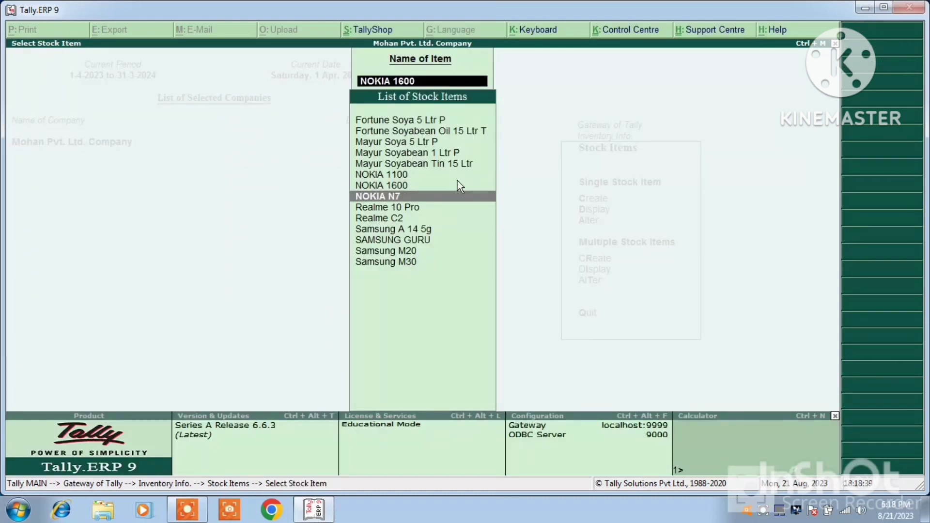
pyautogui.press('Return')
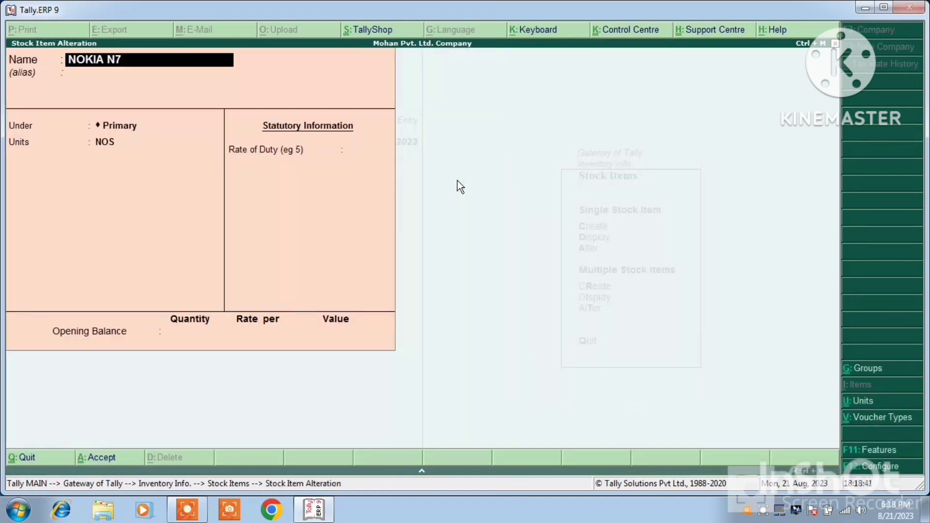
pyautogui.press('Return')
pyautogui.press('Down')
pyautogui.press('Down')
pyautogui.press('Down')
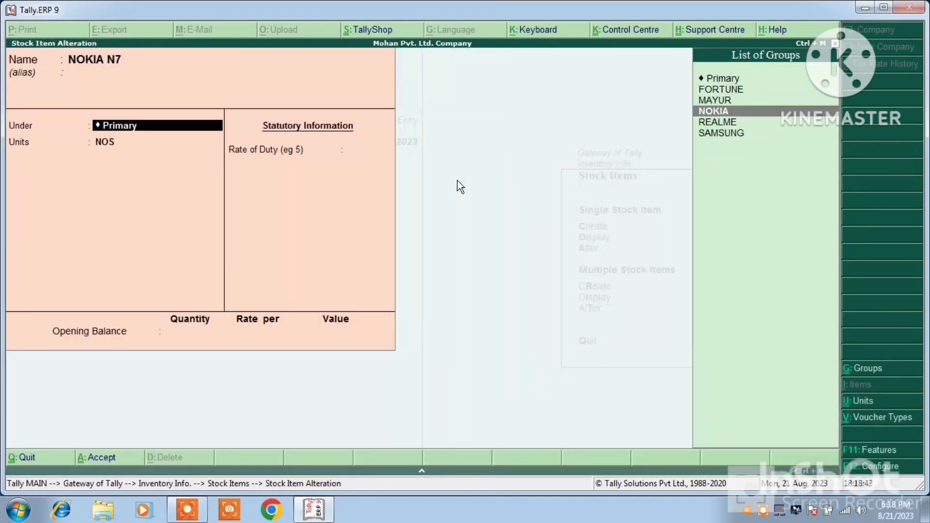
pyautogui.press('Return')
pyautogui.press('Return')
pyautogui.press('Return')
pyautogui.press('Return')
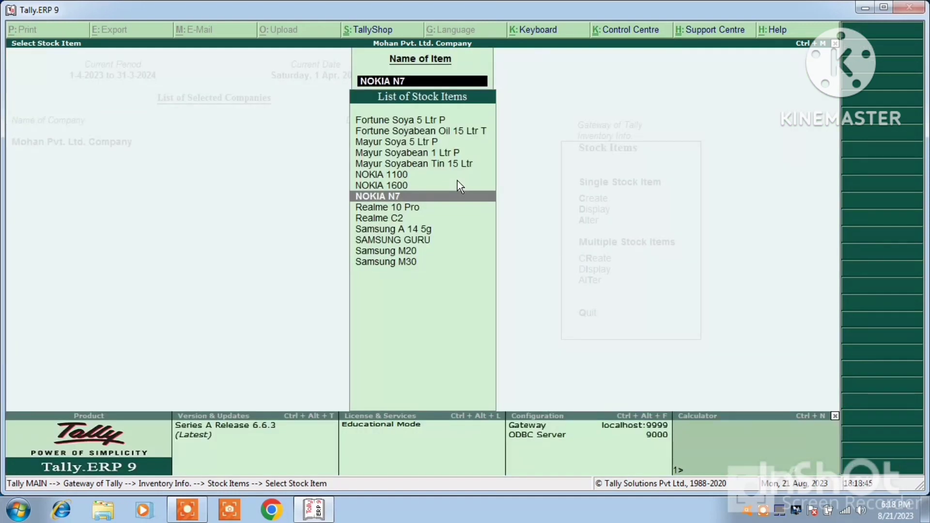
# Alter the stock item Realme 10 Pro to place it under the REALME group and save it.
pyautogui.press('Down')
pyautogui.press('Return')
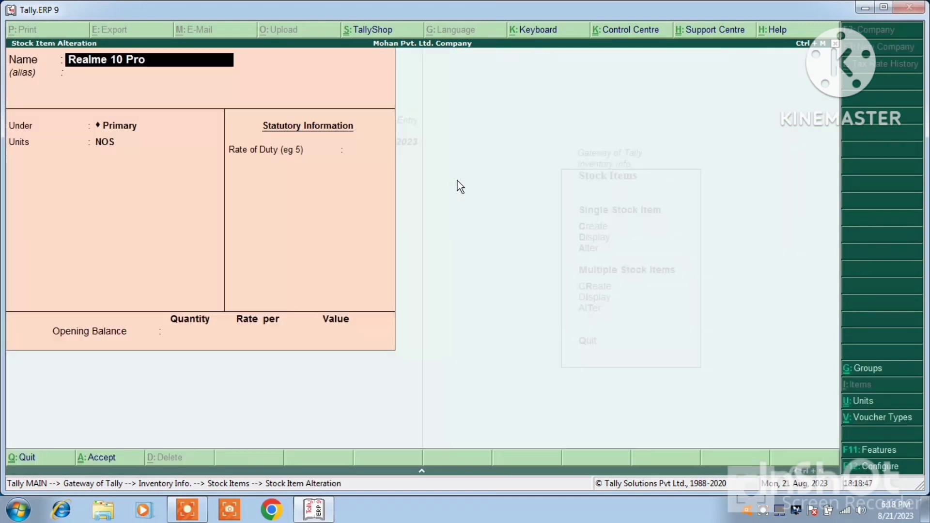
pyautogui.press('Return')
pyautogui.press('Return')
pyautogui.press('Down')
pyautogui.press('Down')
pyautogui.press('Down')
pyautogui.press('Down')
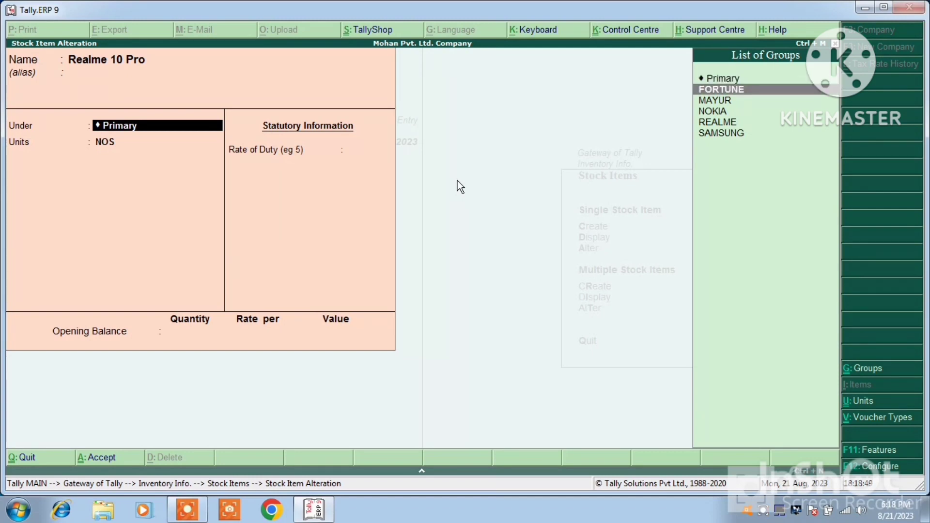
pyautogui.press('Return')
pyautogui.press('Return')
pyautogui.press('Return')
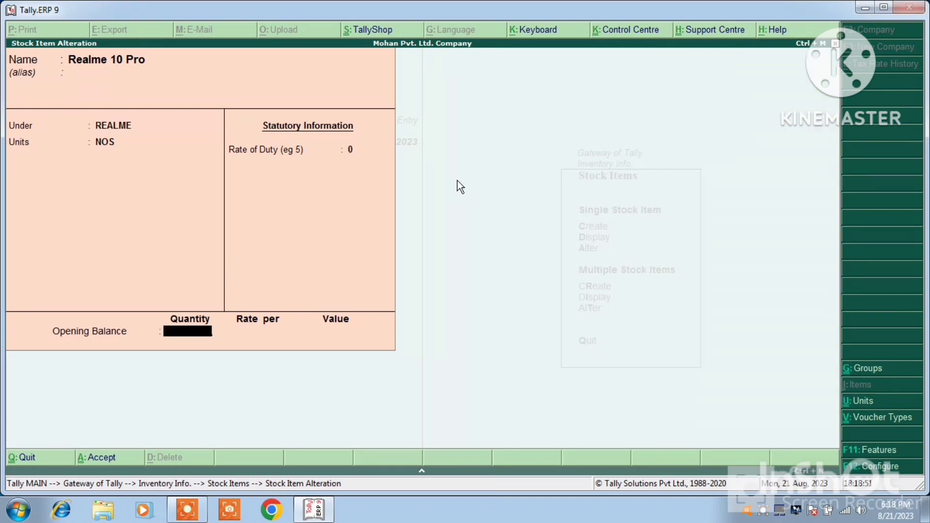
pyautogui.press('Return')
pyautogui.press('Return')
# Alter the stock item Realme C2 to place it under the REALME group and save it.
pyautogui.press('Down')
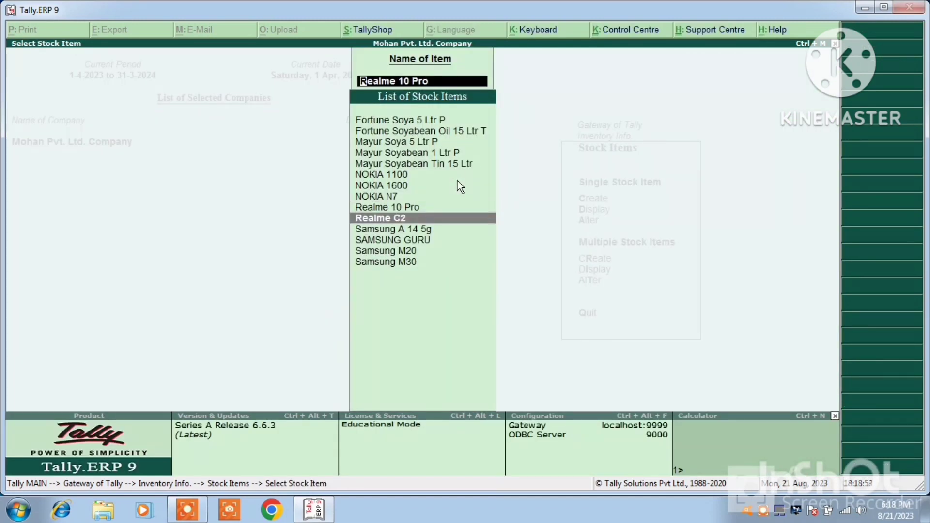
pyautogui.press('Return')
pyautogui.press('Return')
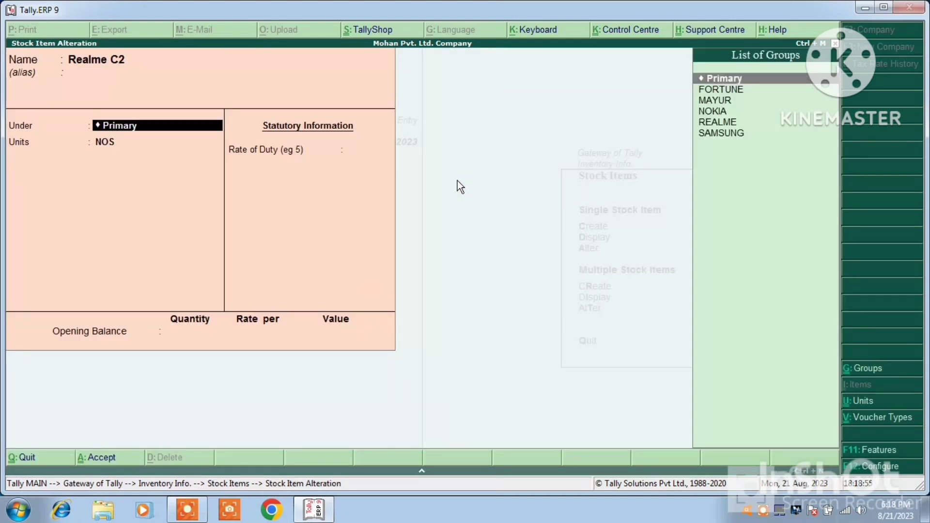
pyautogui.press('Down')
pyautogui.press('Down')
pyautogui.press('Down')
pyautogui.press('Down')
pyautogui.press('Return')
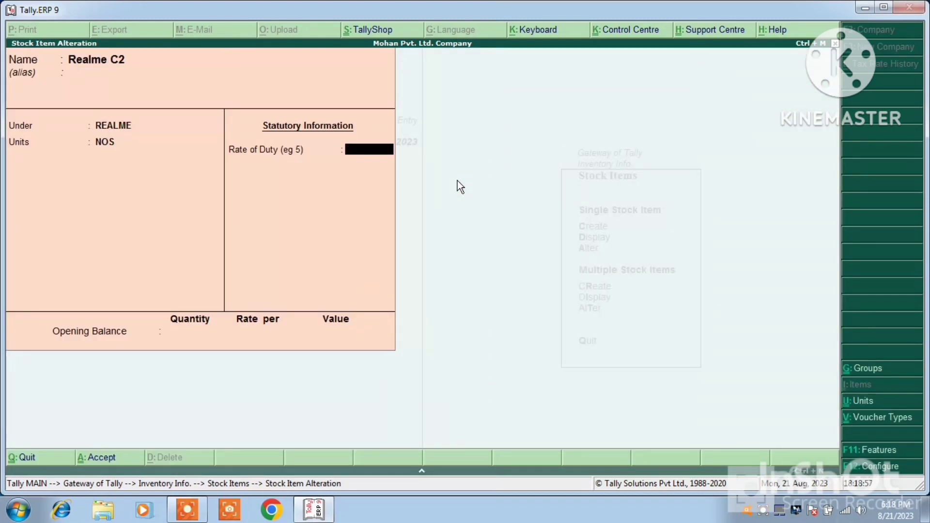
pyautogui.press('Return')
pyautogui.press('Return')
pyautogui.press('Return')
# Alter the stock item Samsung A 14 5g to place it under the SAMSUNG group and save it.
pyautogui.press('Down')
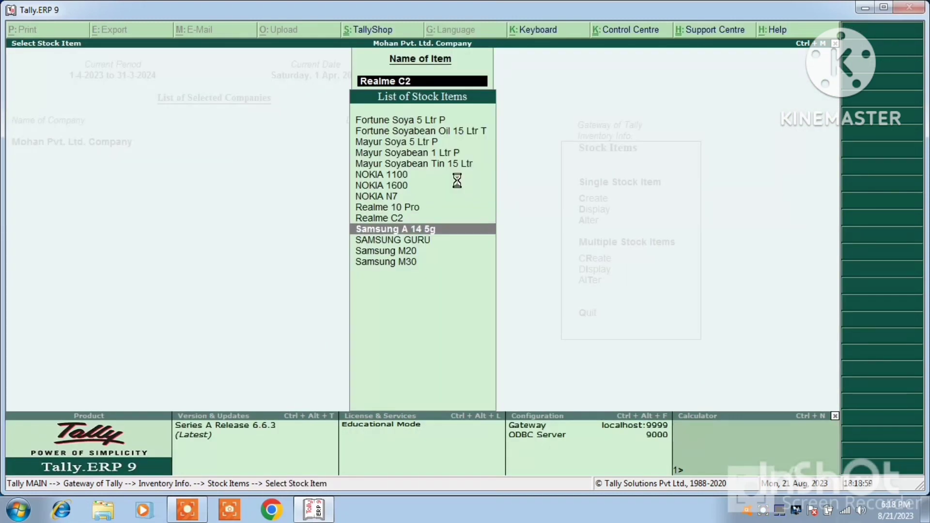
pyautogui.press('Return')
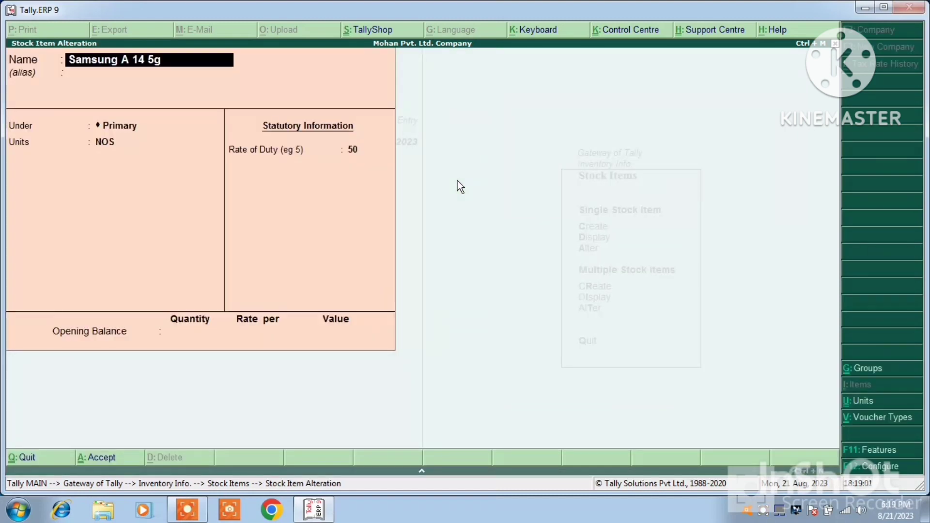
pyautogui.press('Return')
pyautogui.press('Down')
pyautogui.press('Down')
pyautogui.press('Down')
pyautogui.press('Down')
pyautogui.press('Down')
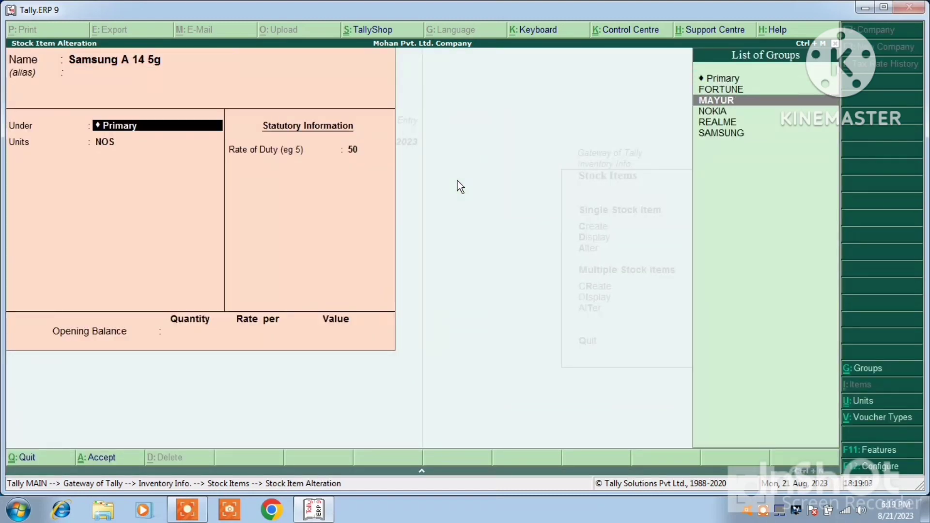
pyautogui.press('Return')
pyautogui.press('Return')
pyautogui.press('Return')
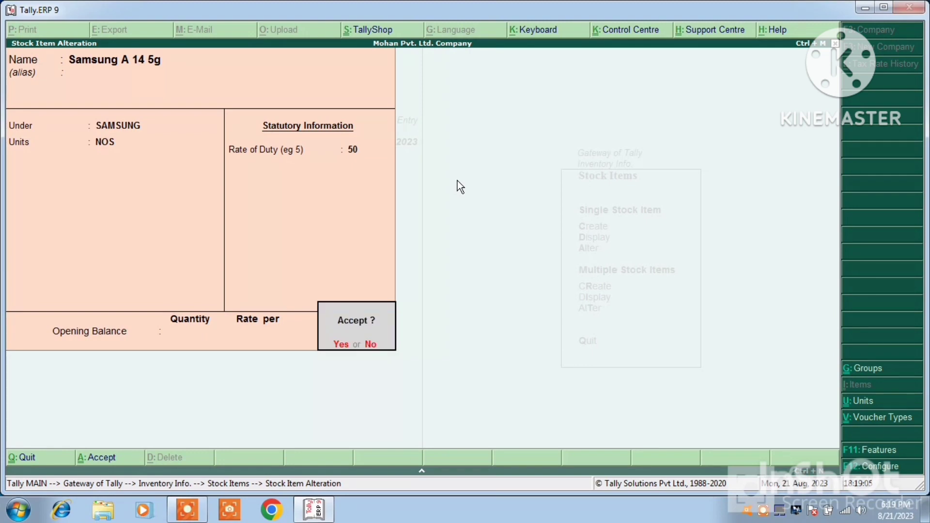
pyautogui.press('Return')
# Alter the stock item SAMSUNG GURU to place it under the SAMSUNG group and save it.
pyautogui.press('Down')
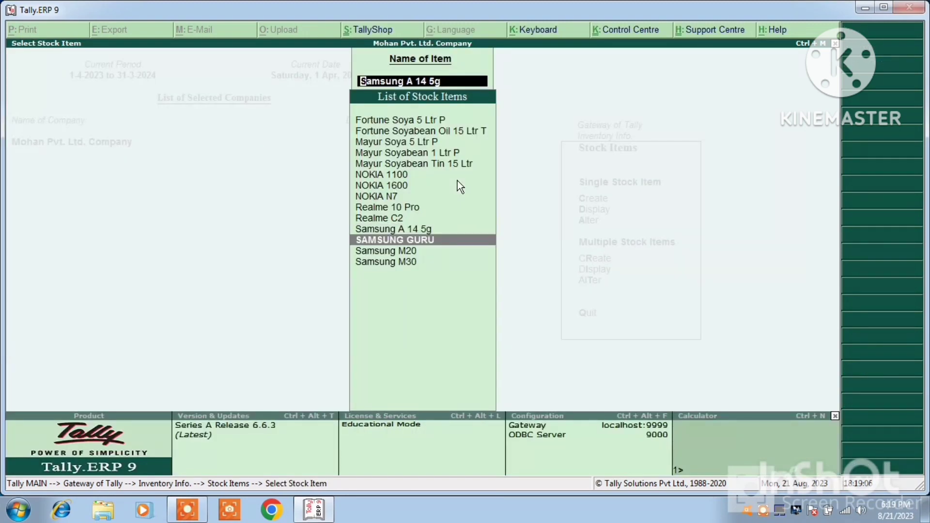
pyautogui.press('Return')
pyautogui.press('Return')
pyautogui.press('Return')
pyautogui.press('Down')
pyautogui.press('Down')
pyautogui.press('Down')
pyautogui.press('Down')
pyautogui.press('Down')
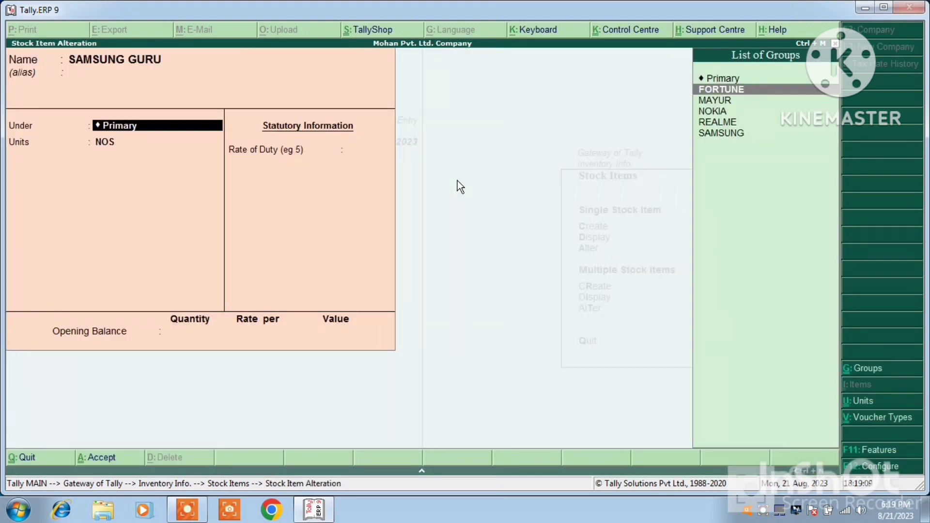
pyautogui.press('Return')
pyautogui.press('Return')
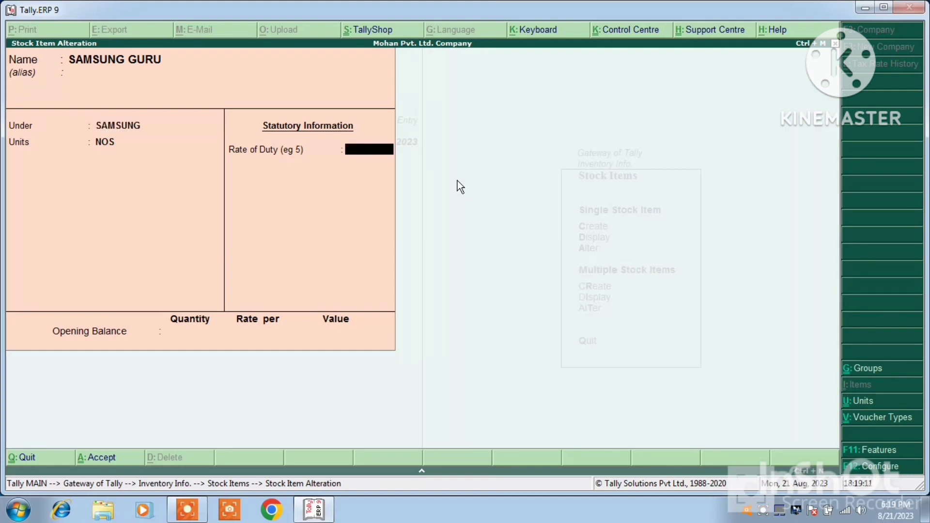
pyautogui.press('Return')
pyautogui.press('Return')
pyautogui.press('Return')
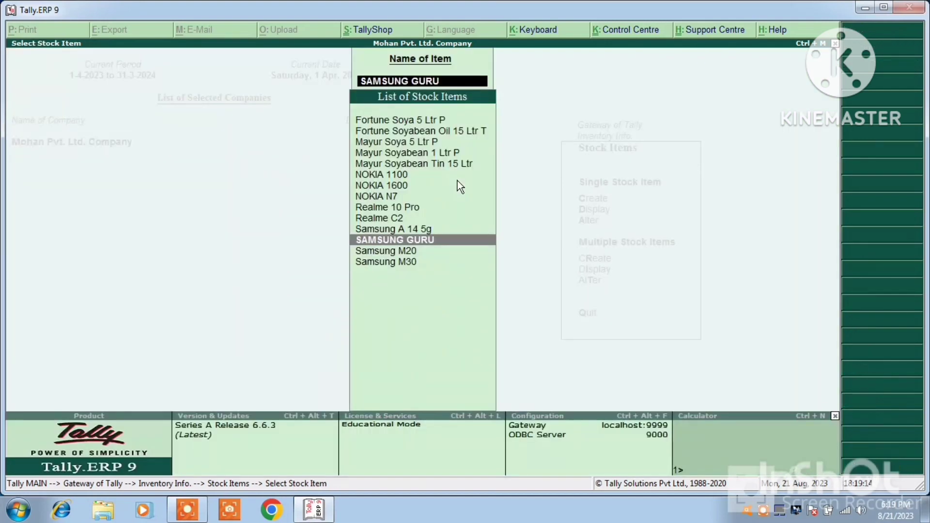
# Alter the stock item Samsung M20 to place it under the SAMSUNG group and save it.
pyautogui.press('Down')
pyautogui.press('Return')
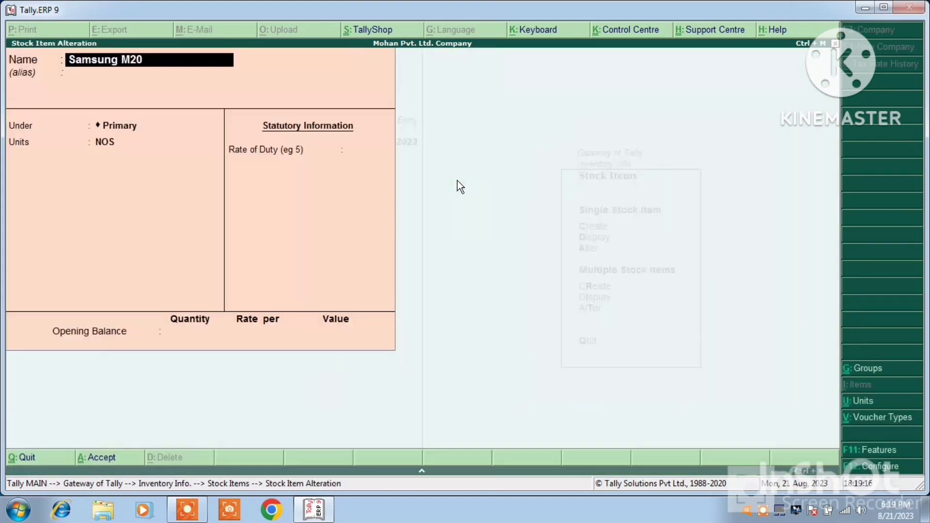
pyautogui.press('Return')
pyautogui.press('Return')
pyautogui.press('Down')
pyautogui.press('Down')
pyautogui.press('Down')
pyautogui.press('Down')
pyautogui.press('Down')
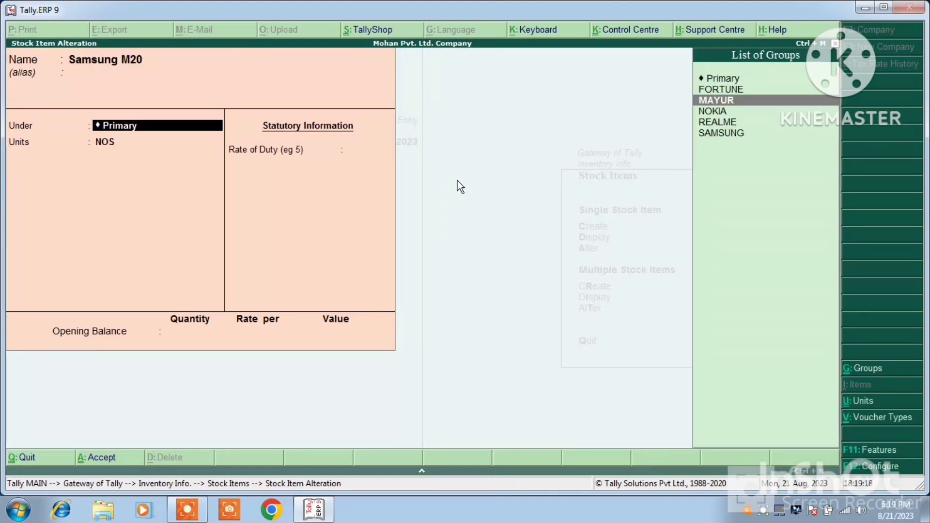
pyautogui.press('Return')
pyautogui.press('Return')
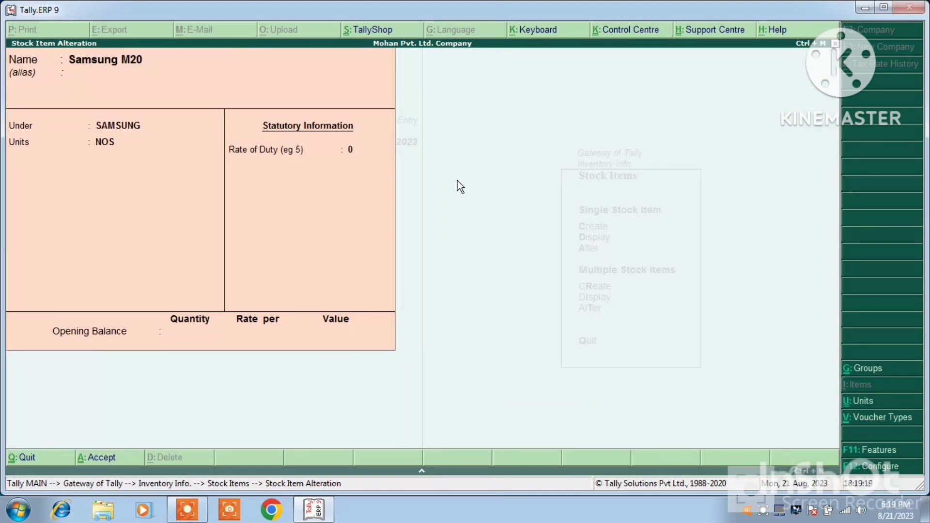
pyautogui.press('Return')
pyautogui.press('Return')
# Alter the stock item Samsung M30 to place it under the SAMSUNG group and save it.
pyautogui.press('Down')
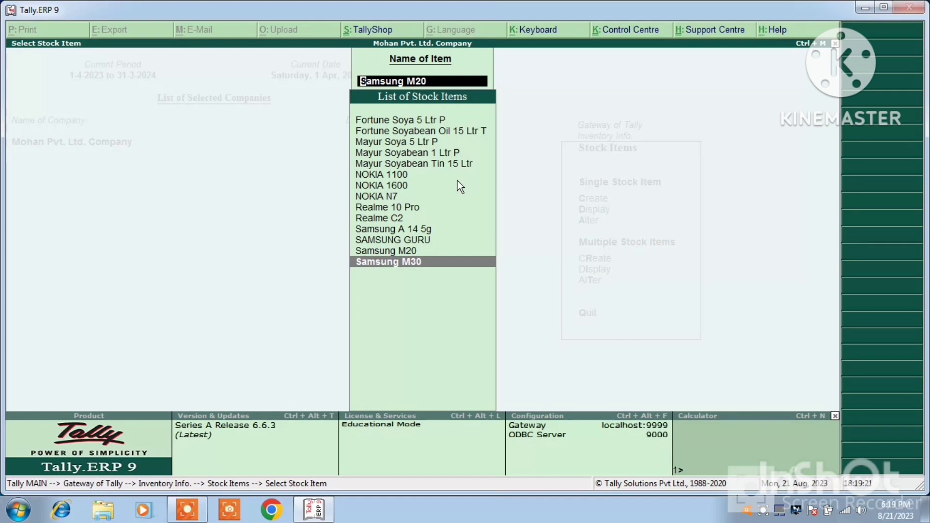
pyautogui.press('Return')
pyautogui.press('Return')
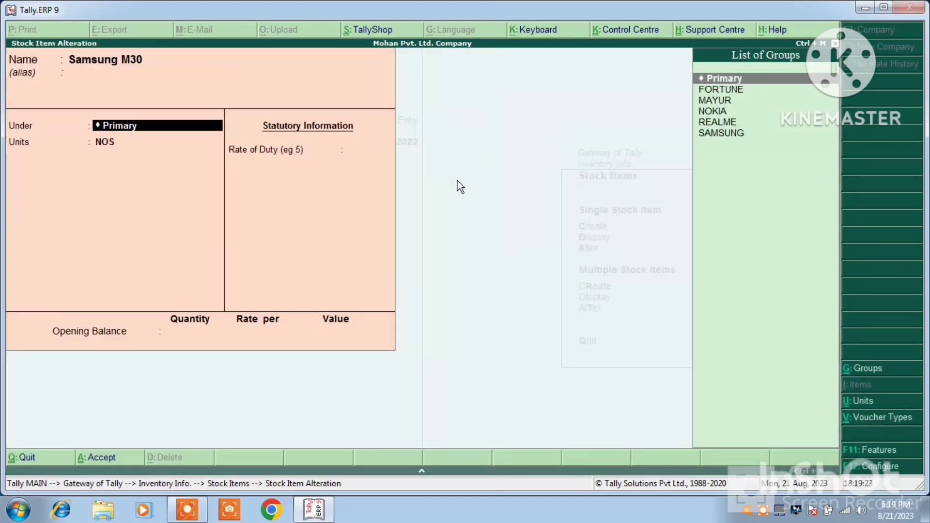
pyautogui.press('Down')
pyautogui.press('Down')
pyautogui.press('Down')
pyautogui.press('Down')
pyautogui.press('Down')
pyautogui.press('Return')
pyautogui.press('Return')
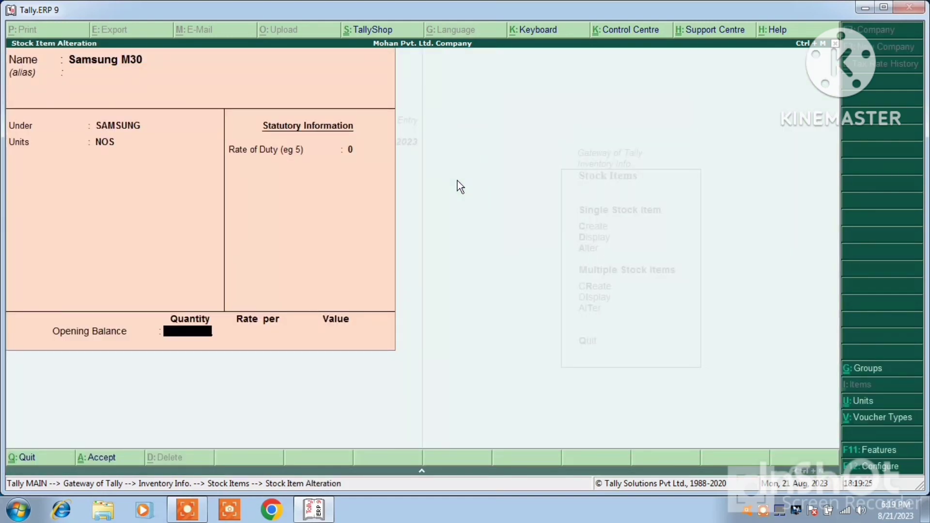
pyautogui.press('Return')
pyautogui.press('Return')
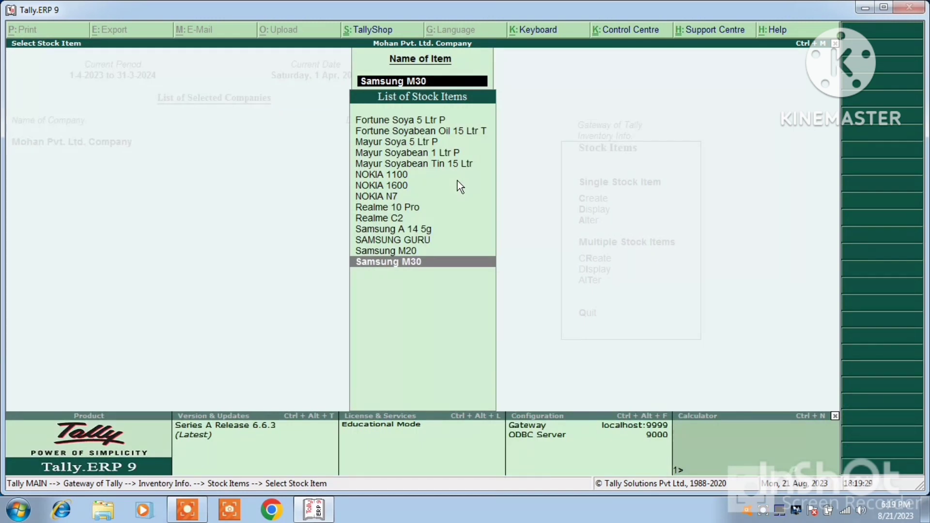
# Leave stock item alteration, open the Stock Summary and examine the items under the FORTUNE and MAYUR groups.
pyautogui.press('Escape')
pyautogui.press('Escape')
pyautogui.press('Escape')
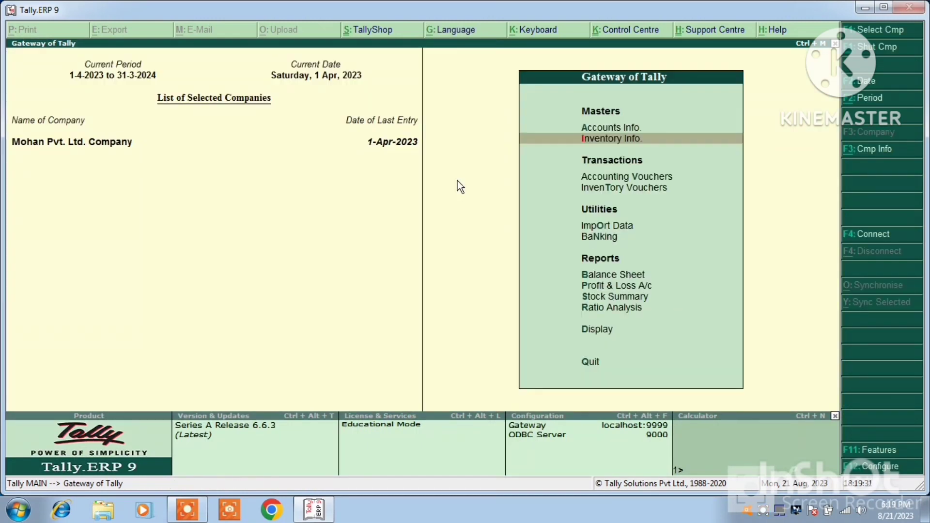
pyautogui.click(641, 298)
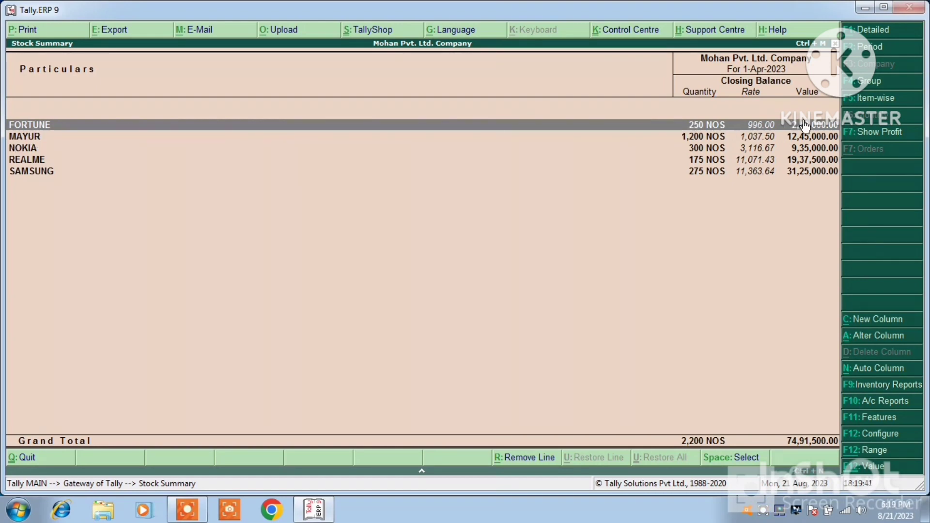
pyautogui.click(367, 126)
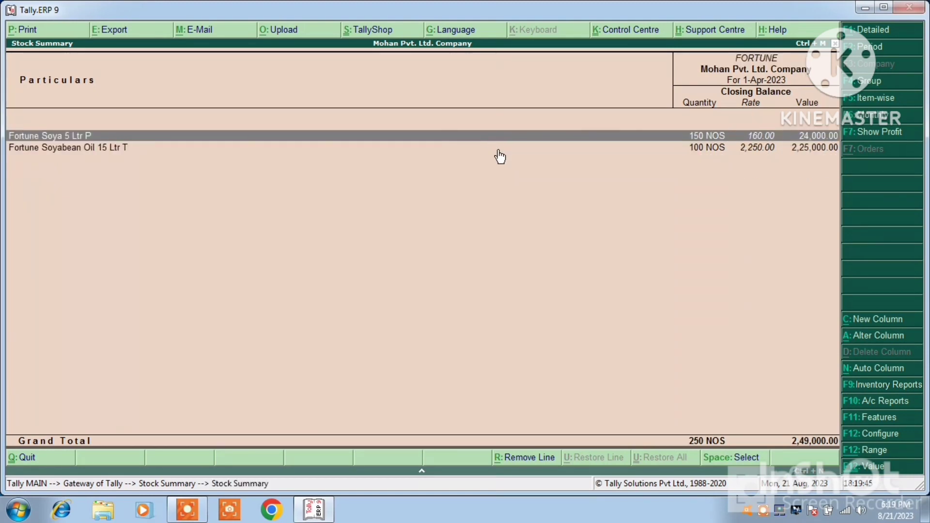
pyautogui.press('Escape')
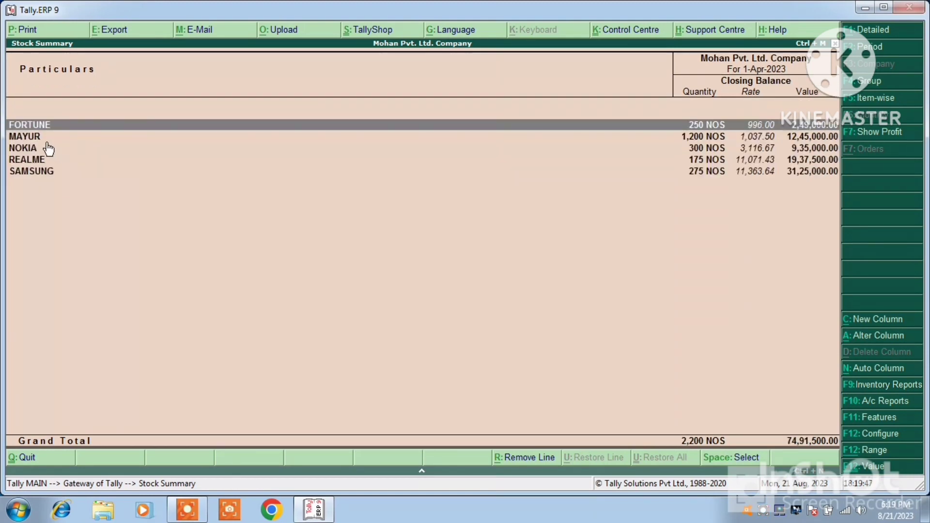
pyautogui.click(38, 138)
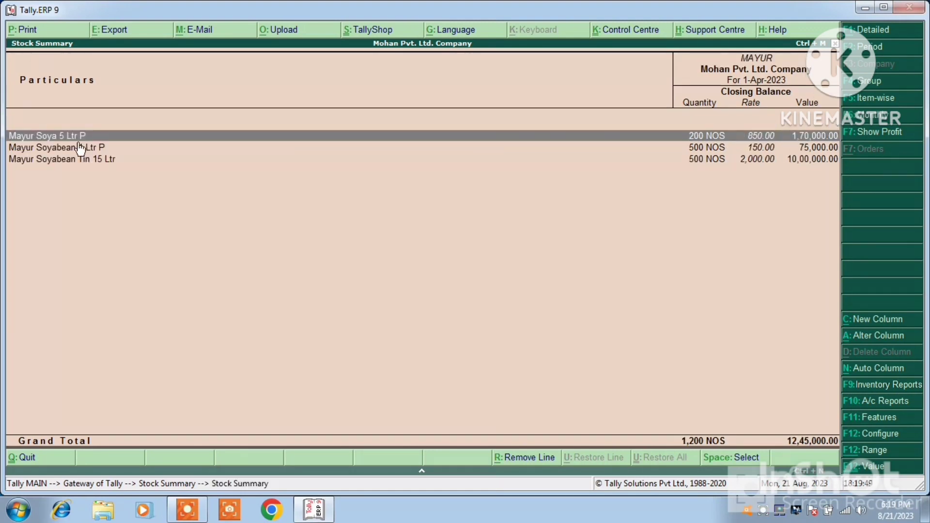
pyautogui.press('Escape')
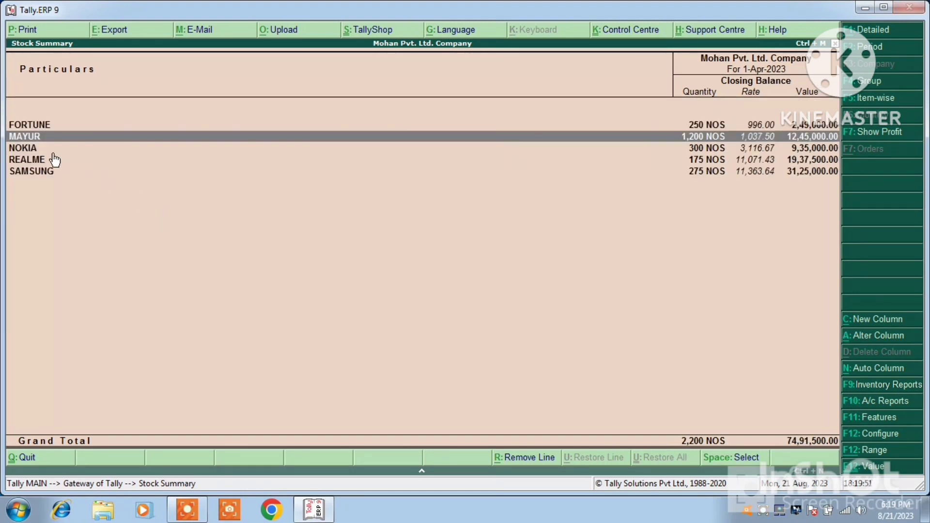
# Examine the items under the NOKIA, REALME and SAMSUNG groups in the Stock Summary.
pyautogui.click(32, 148)
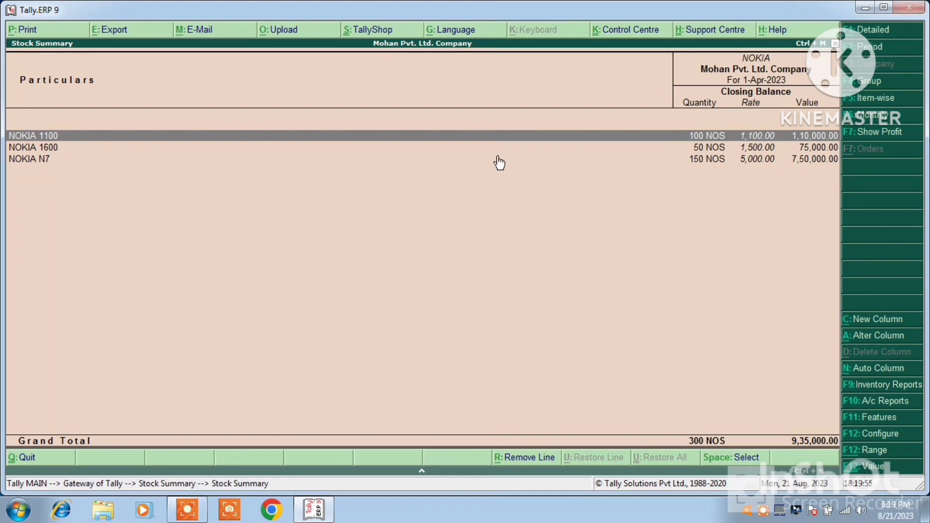
pyautogui.press('Escape')
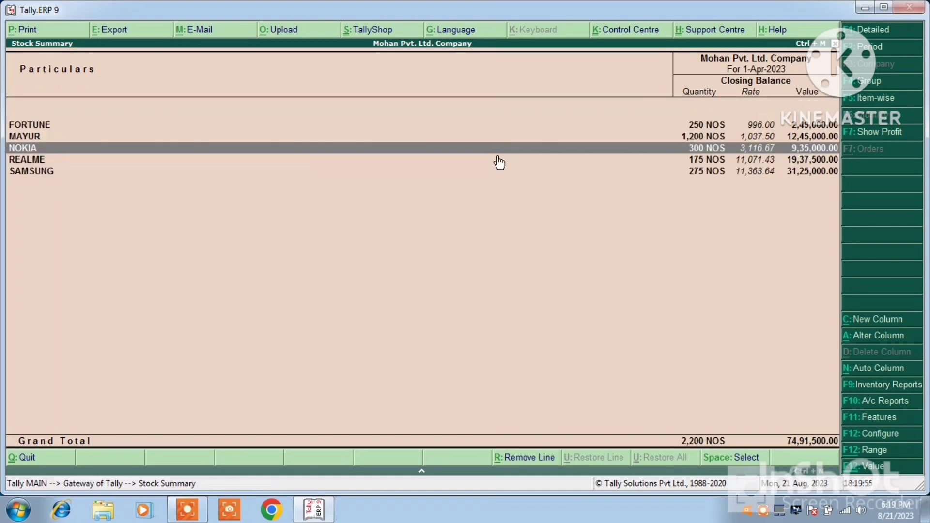
pyautogui.click(38, 165)
pyautogui.click(38, 164)
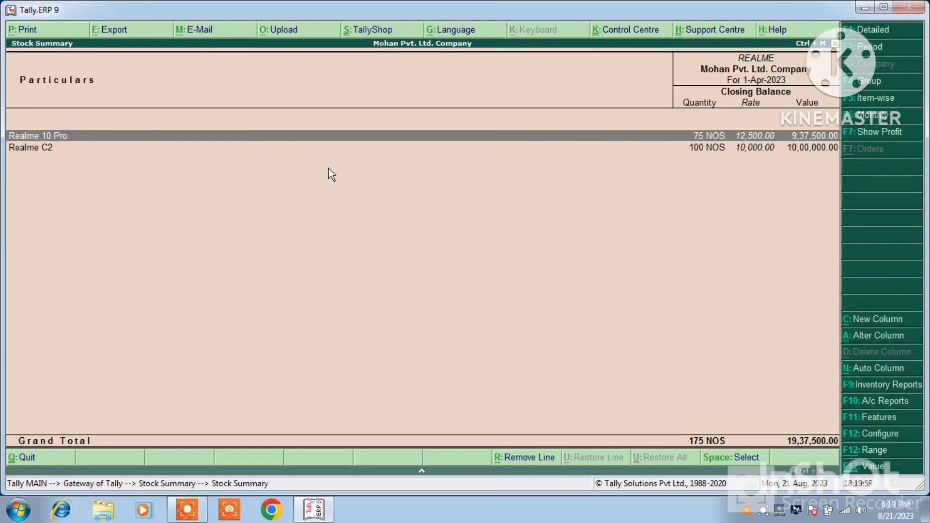
pyautogui.press('Escape')
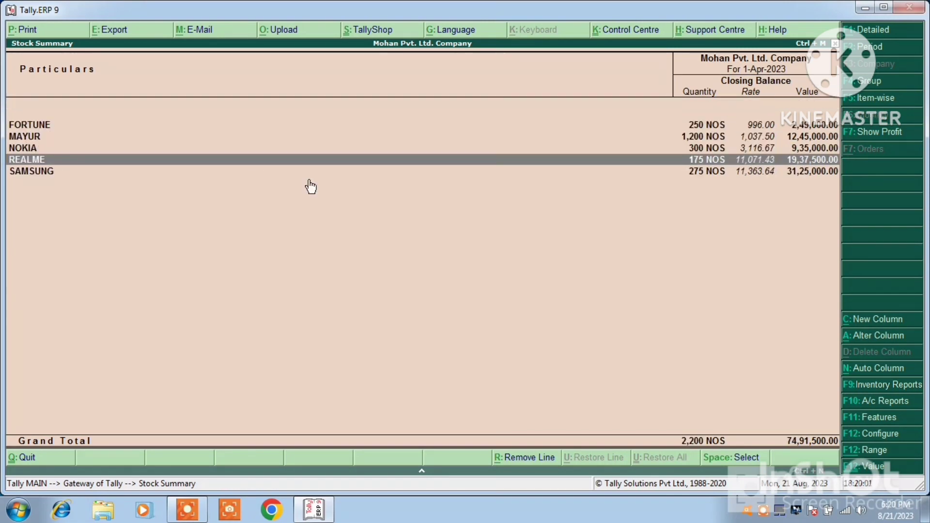
pyautogui.click(33, 175)
pyautogui.click(32, 176)
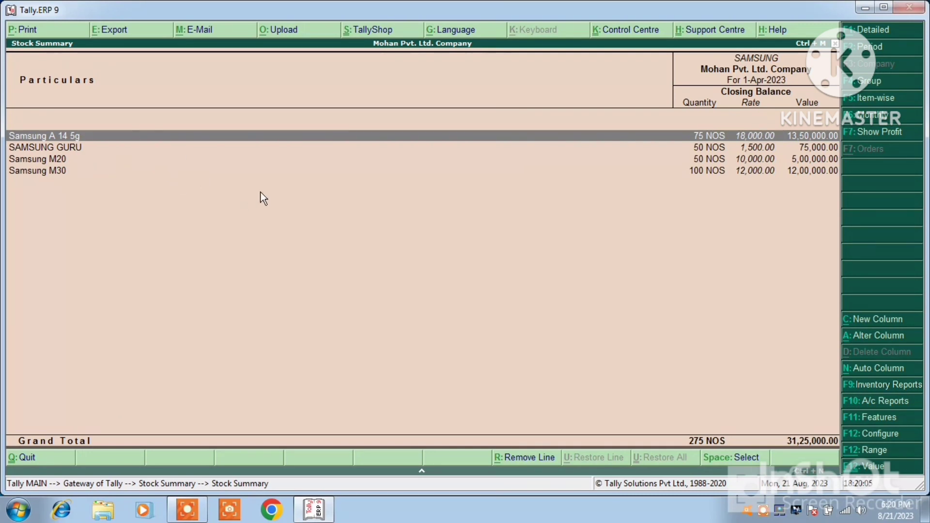
pyautogui.press('Escape')
# Close the Stock Summary and quit Tally, confirming the exit.
pyautogui.press('Escape')
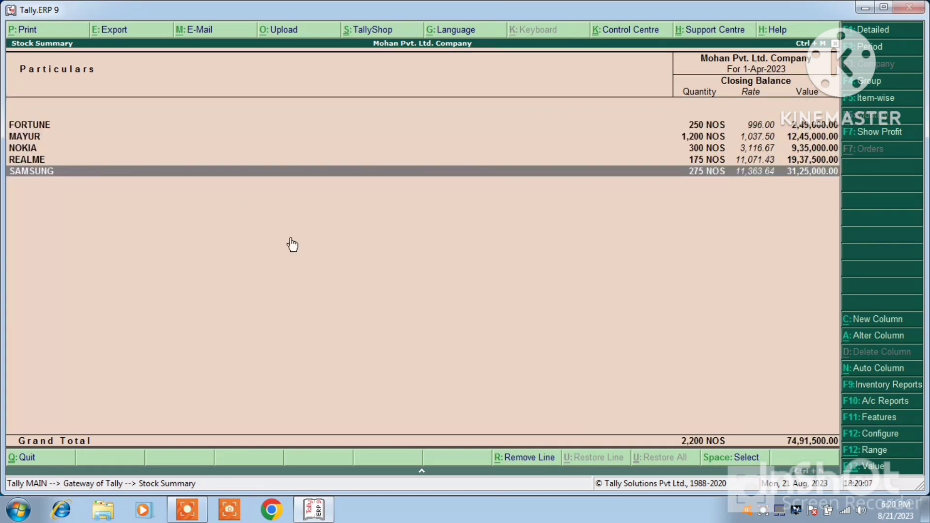
pyautogui.press('Escape')
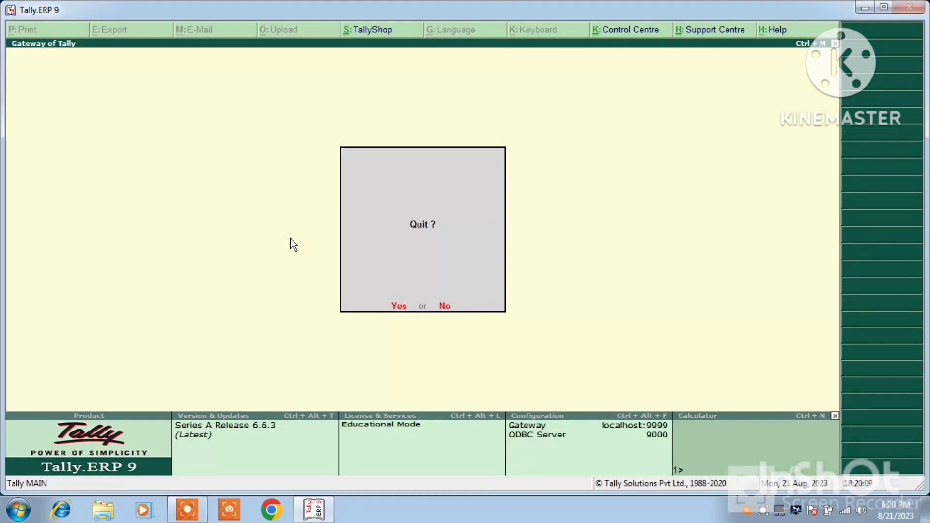
pyautogui.click(403, 307)
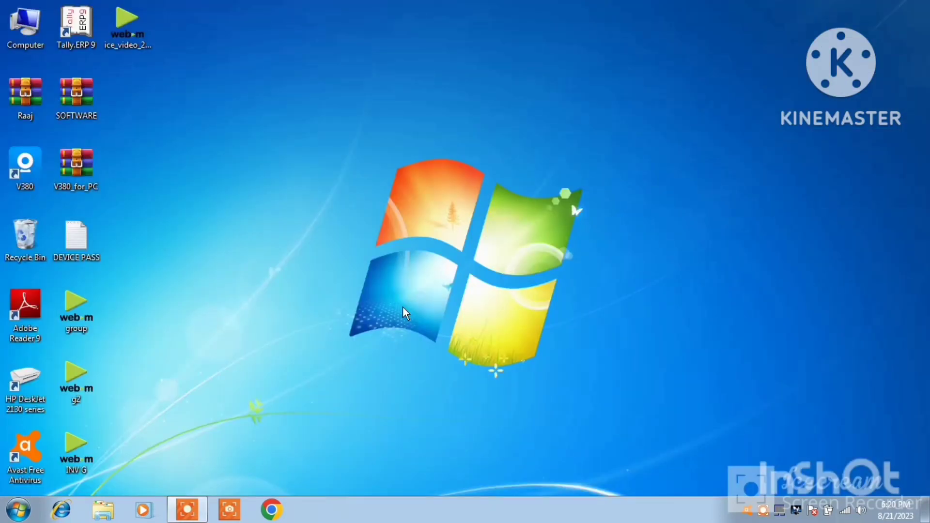